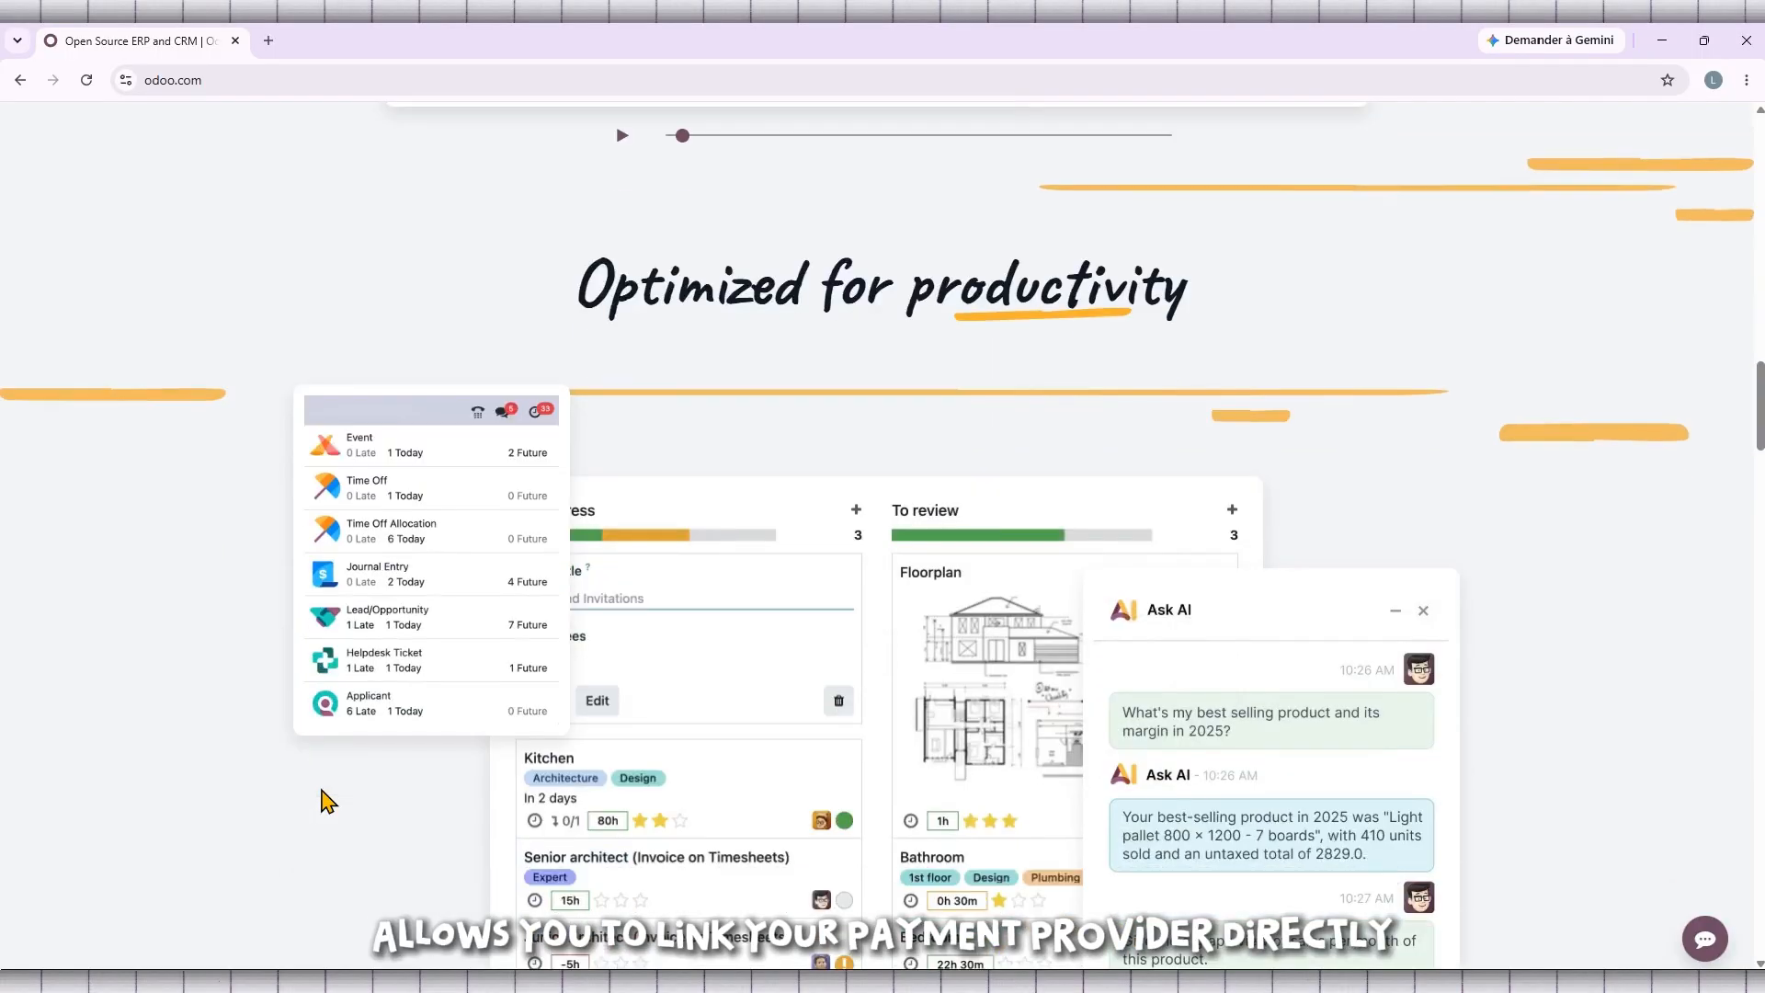
# Step: Scroll down the page and pause the demo video
pyautogui.scroll(-8, 323, 798)
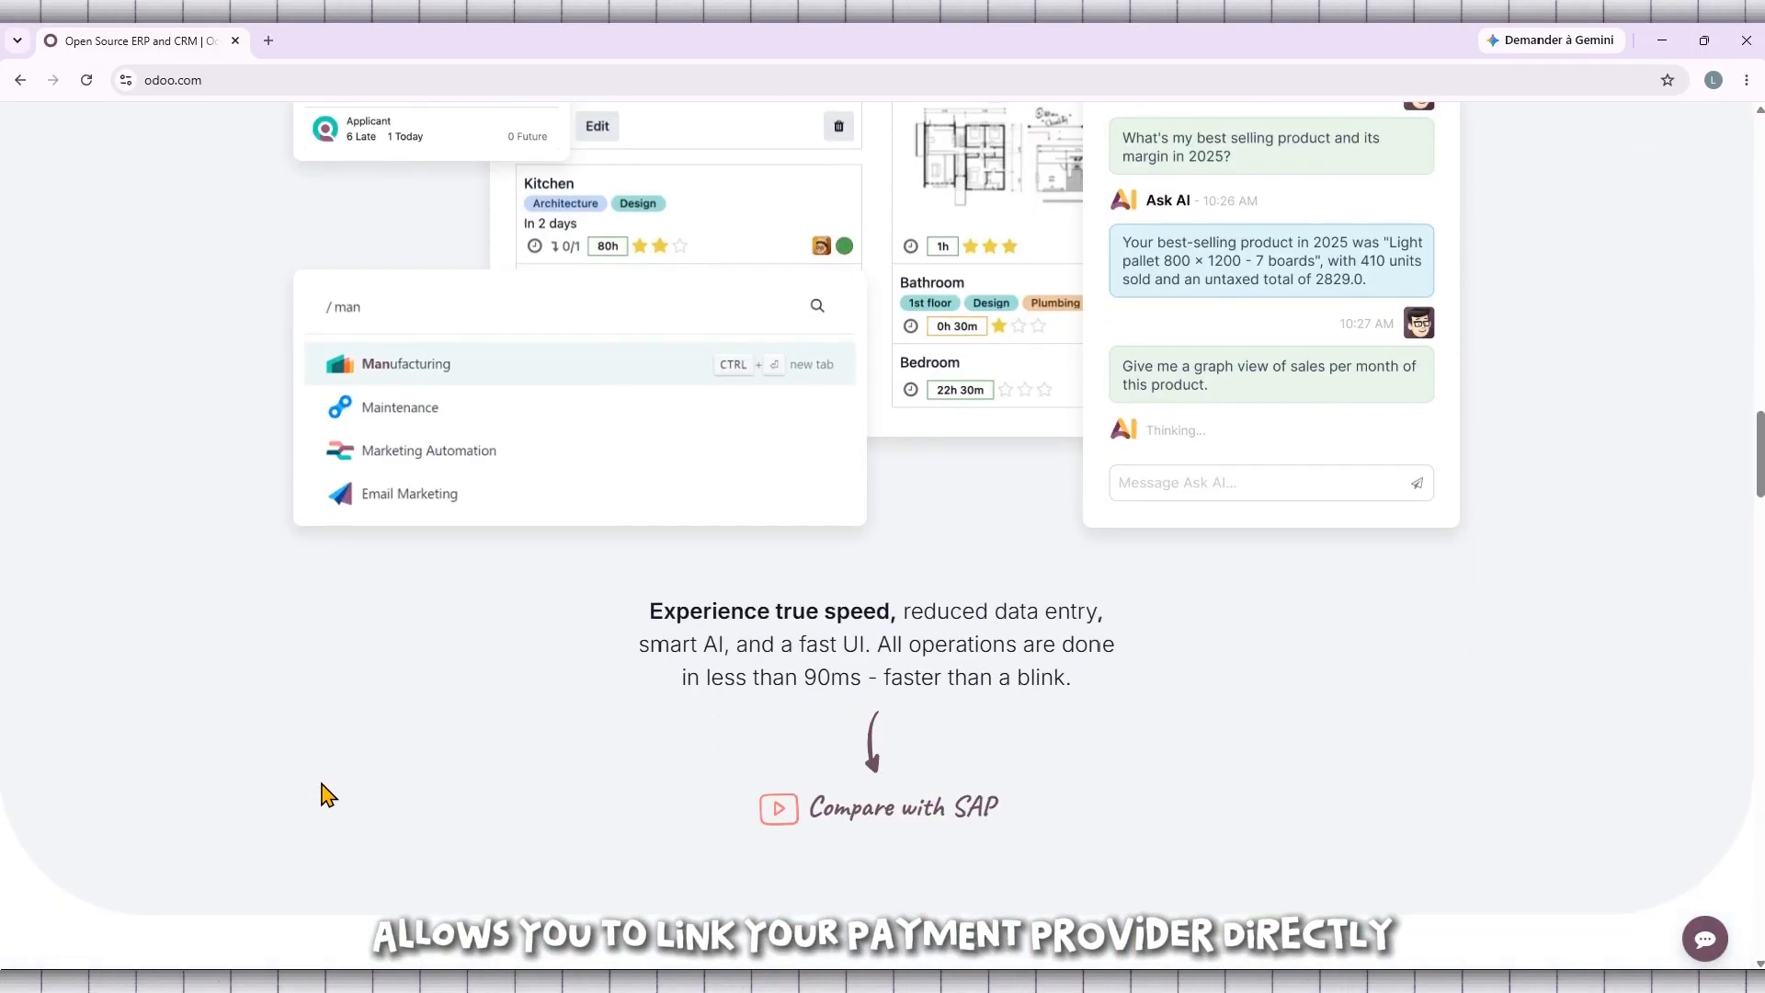
pyautogui.scroll(-6, 323, 796)
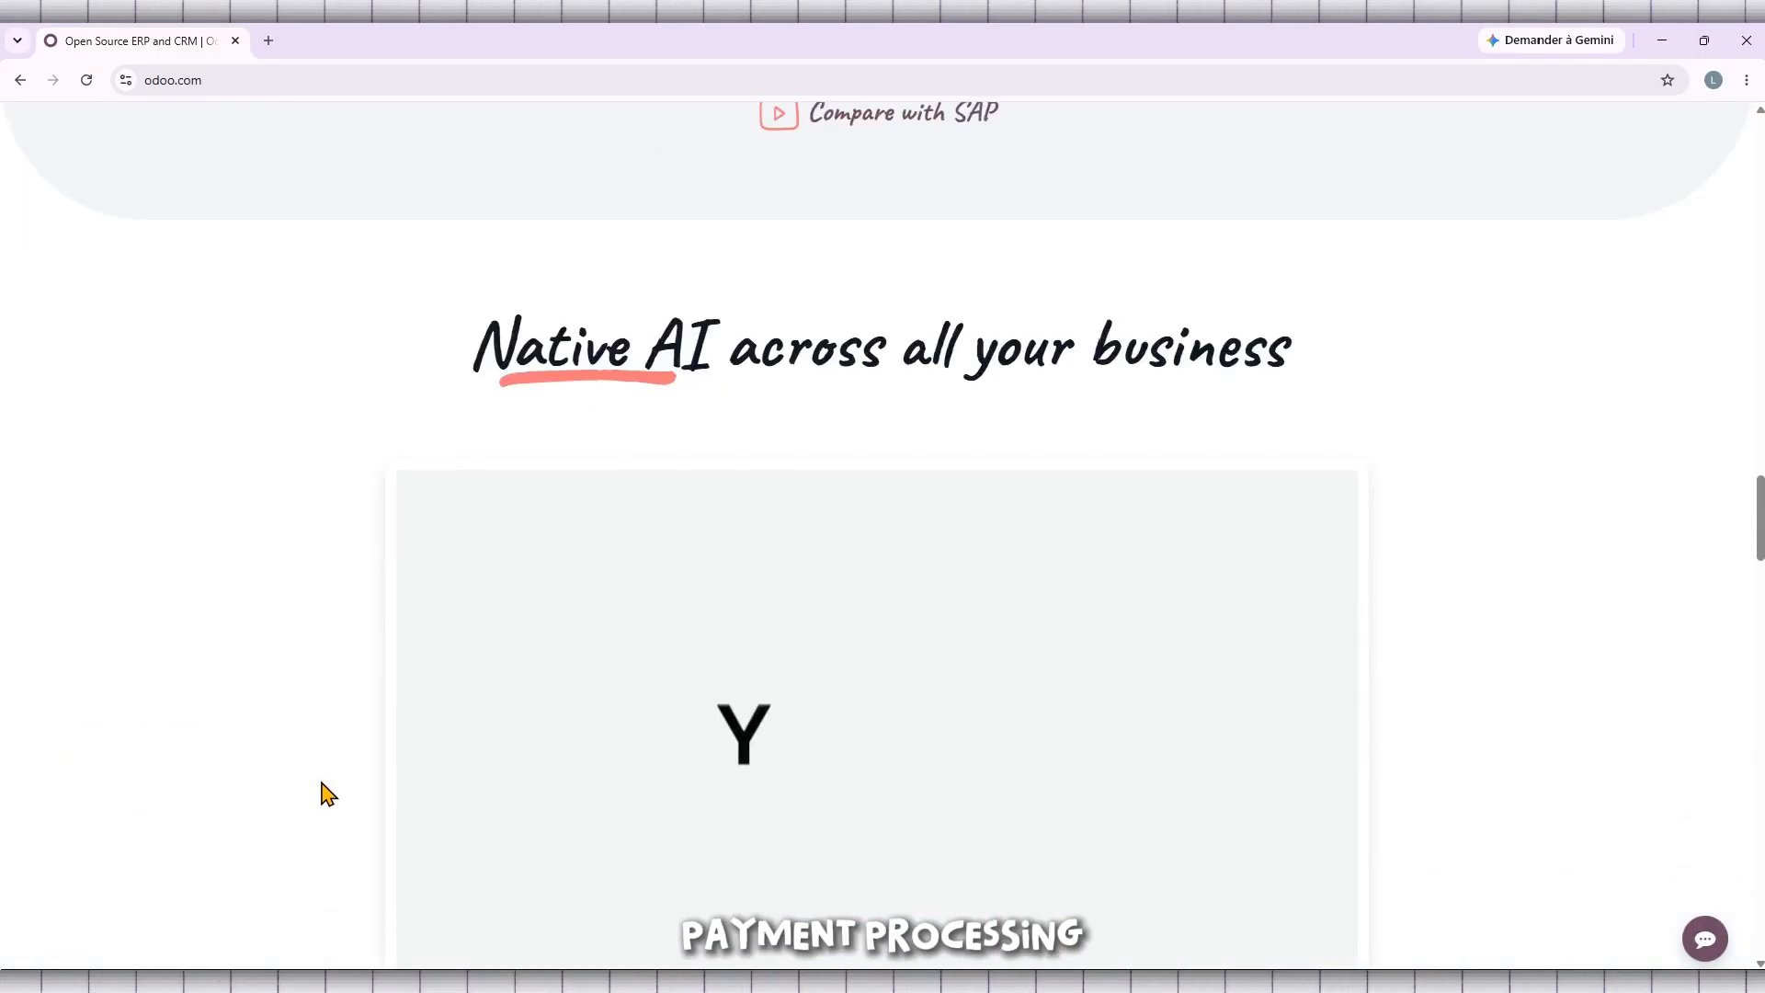
pyautogui.click(624, 735)
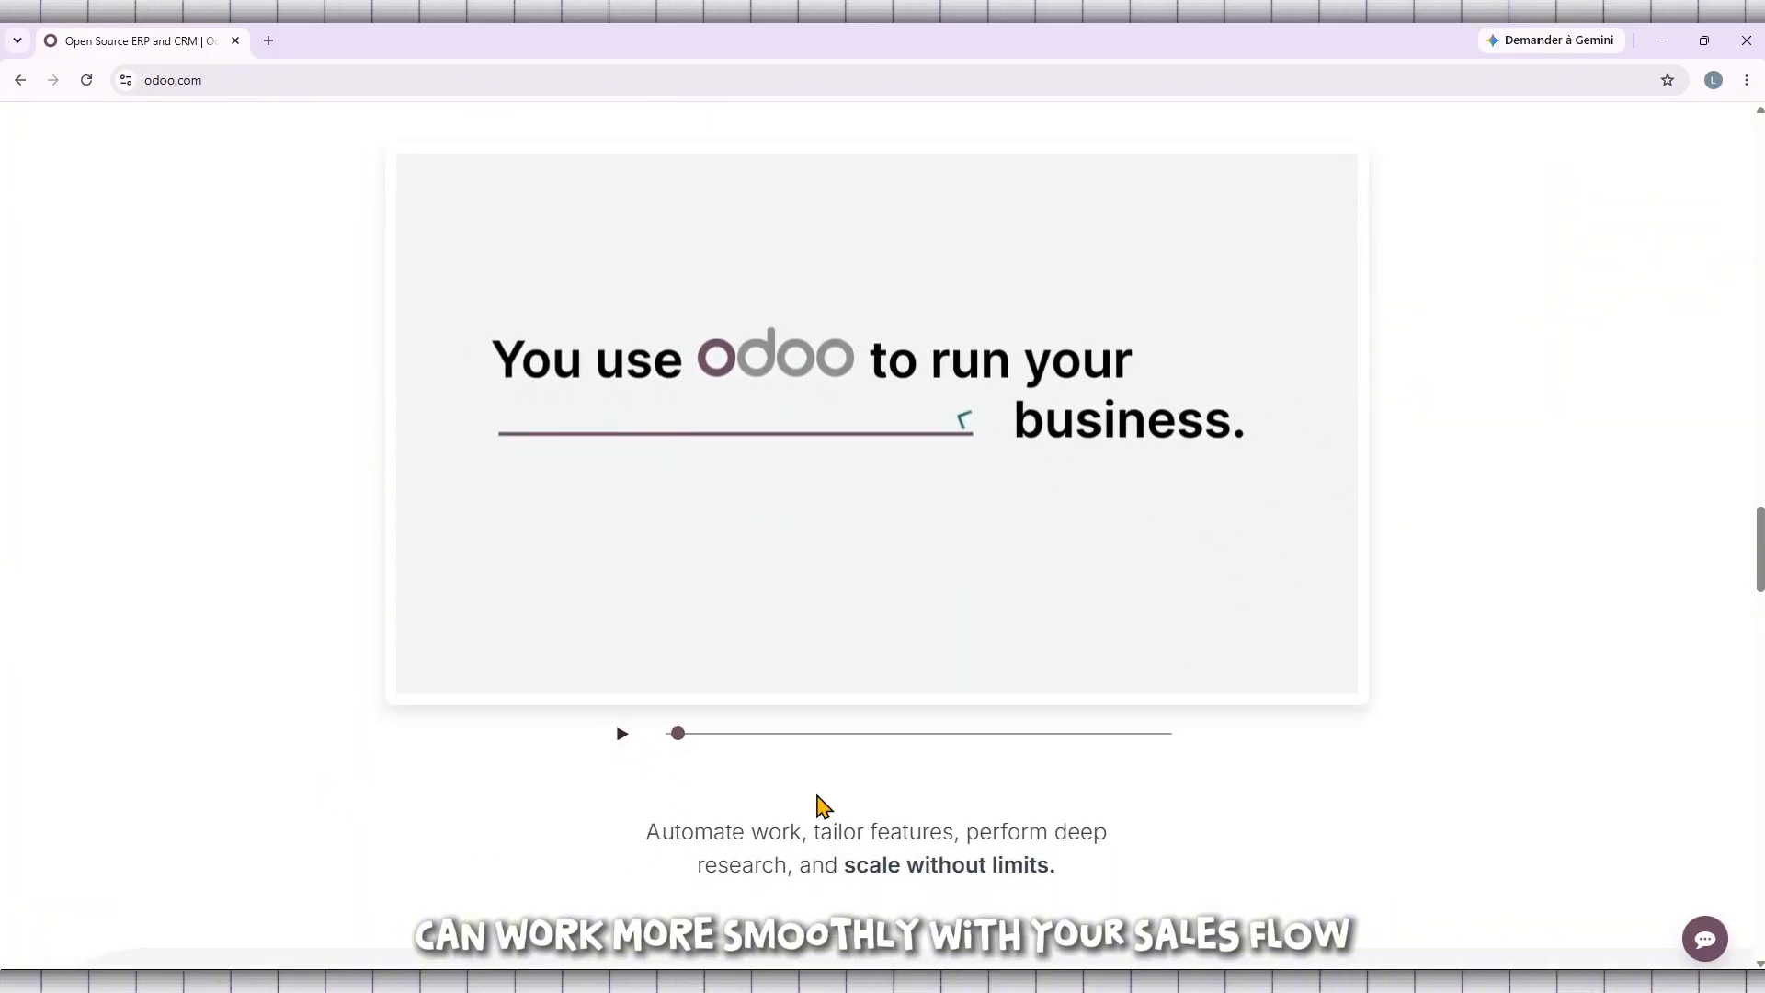
pyautogui.scroll(-6, 969, 828)
pyautogui.scroll(-2, 963, 812)
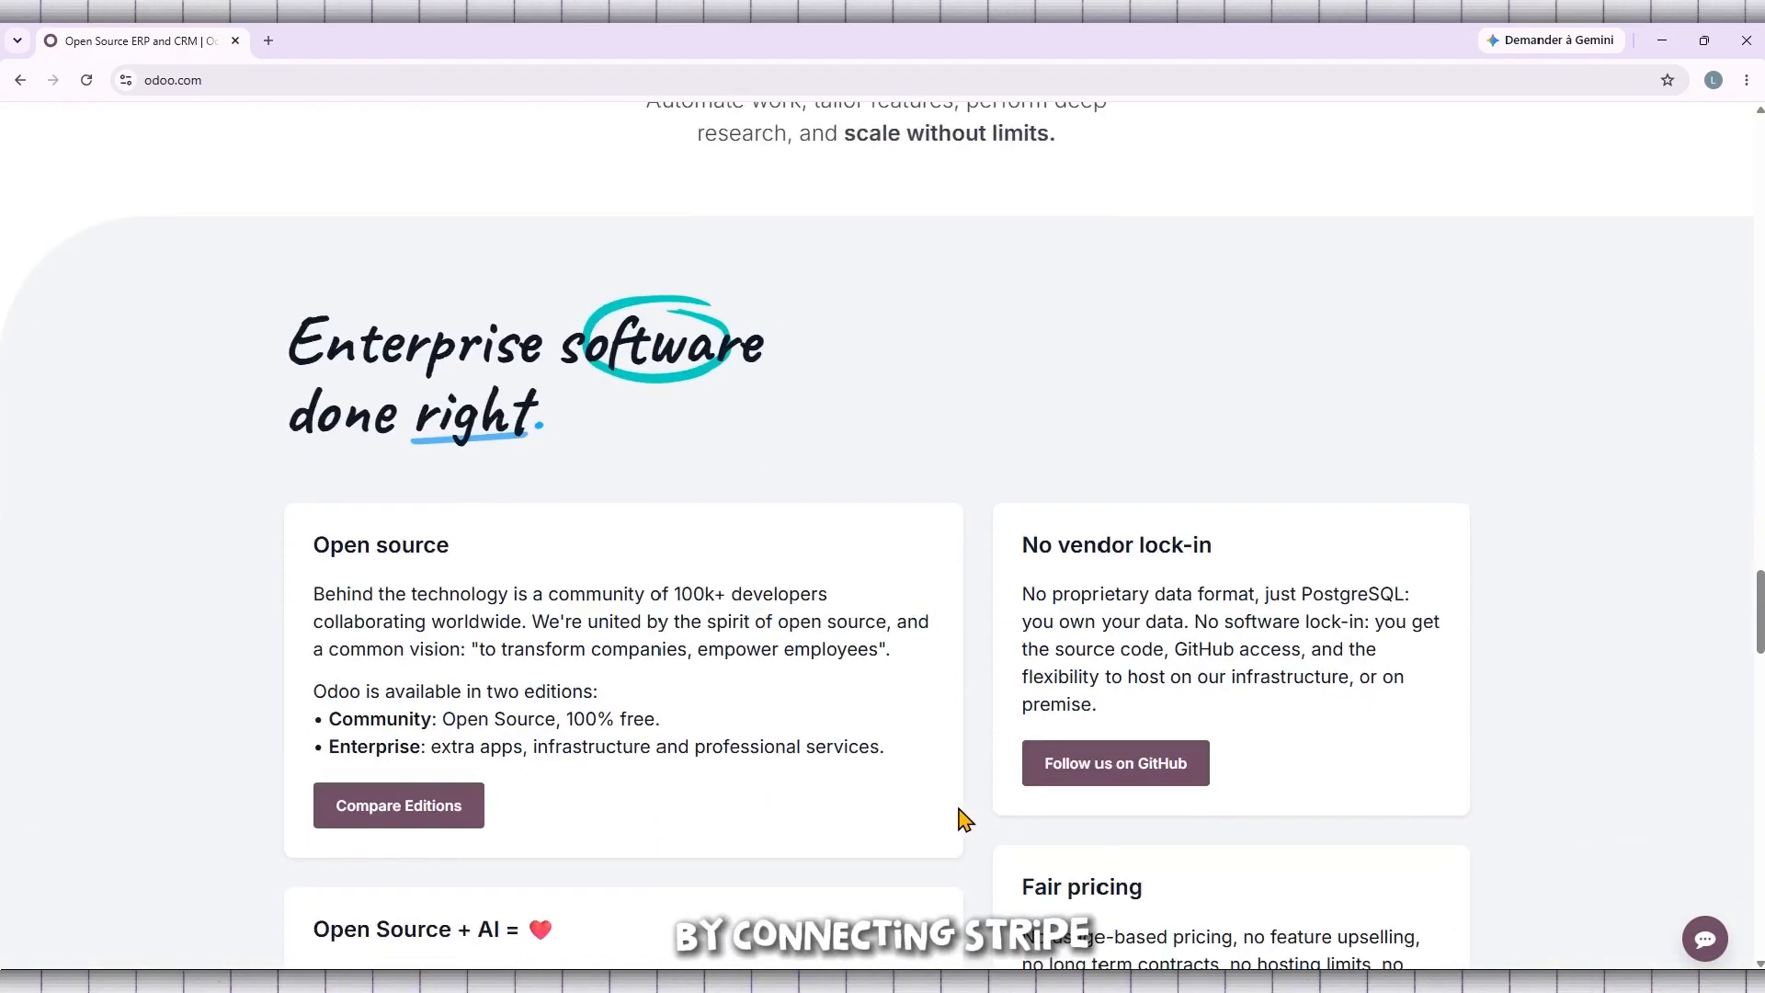
pyautogui.moveTo(1760, 641); pyautogui.dragTo(1761, 188)
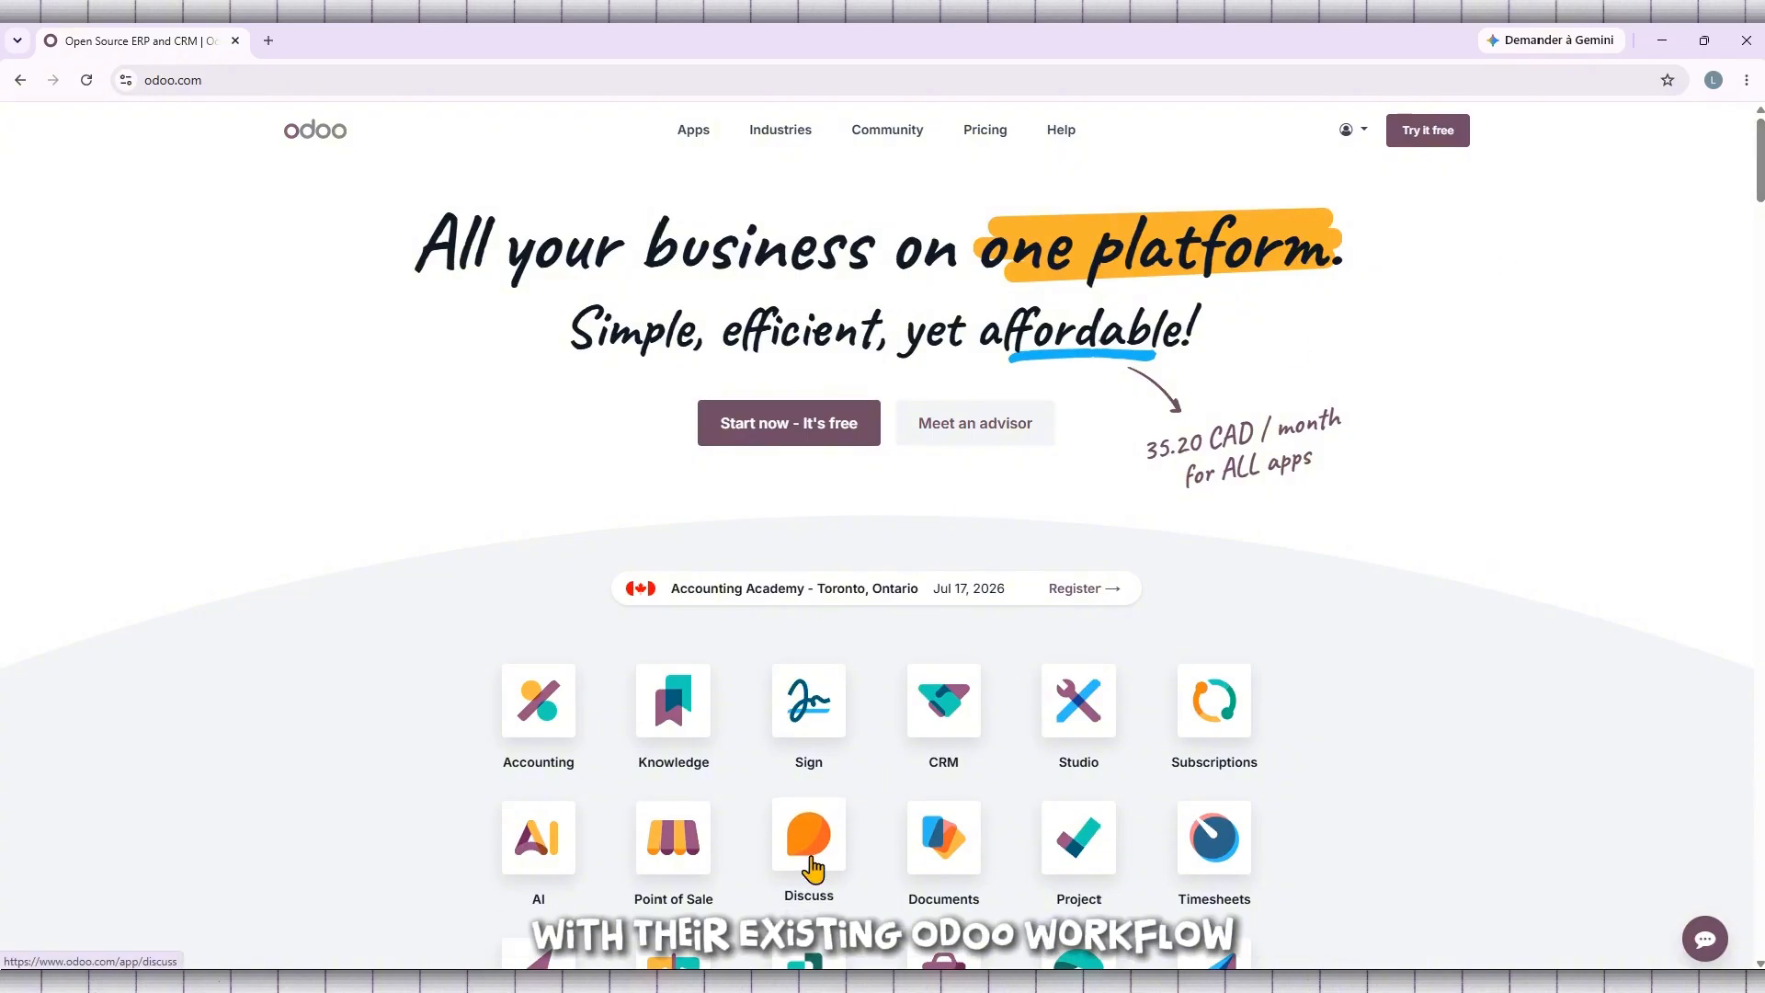
# Step: Connect to the tutoyt database from the account's My Databases list
pyautogui.click(1350, 130)
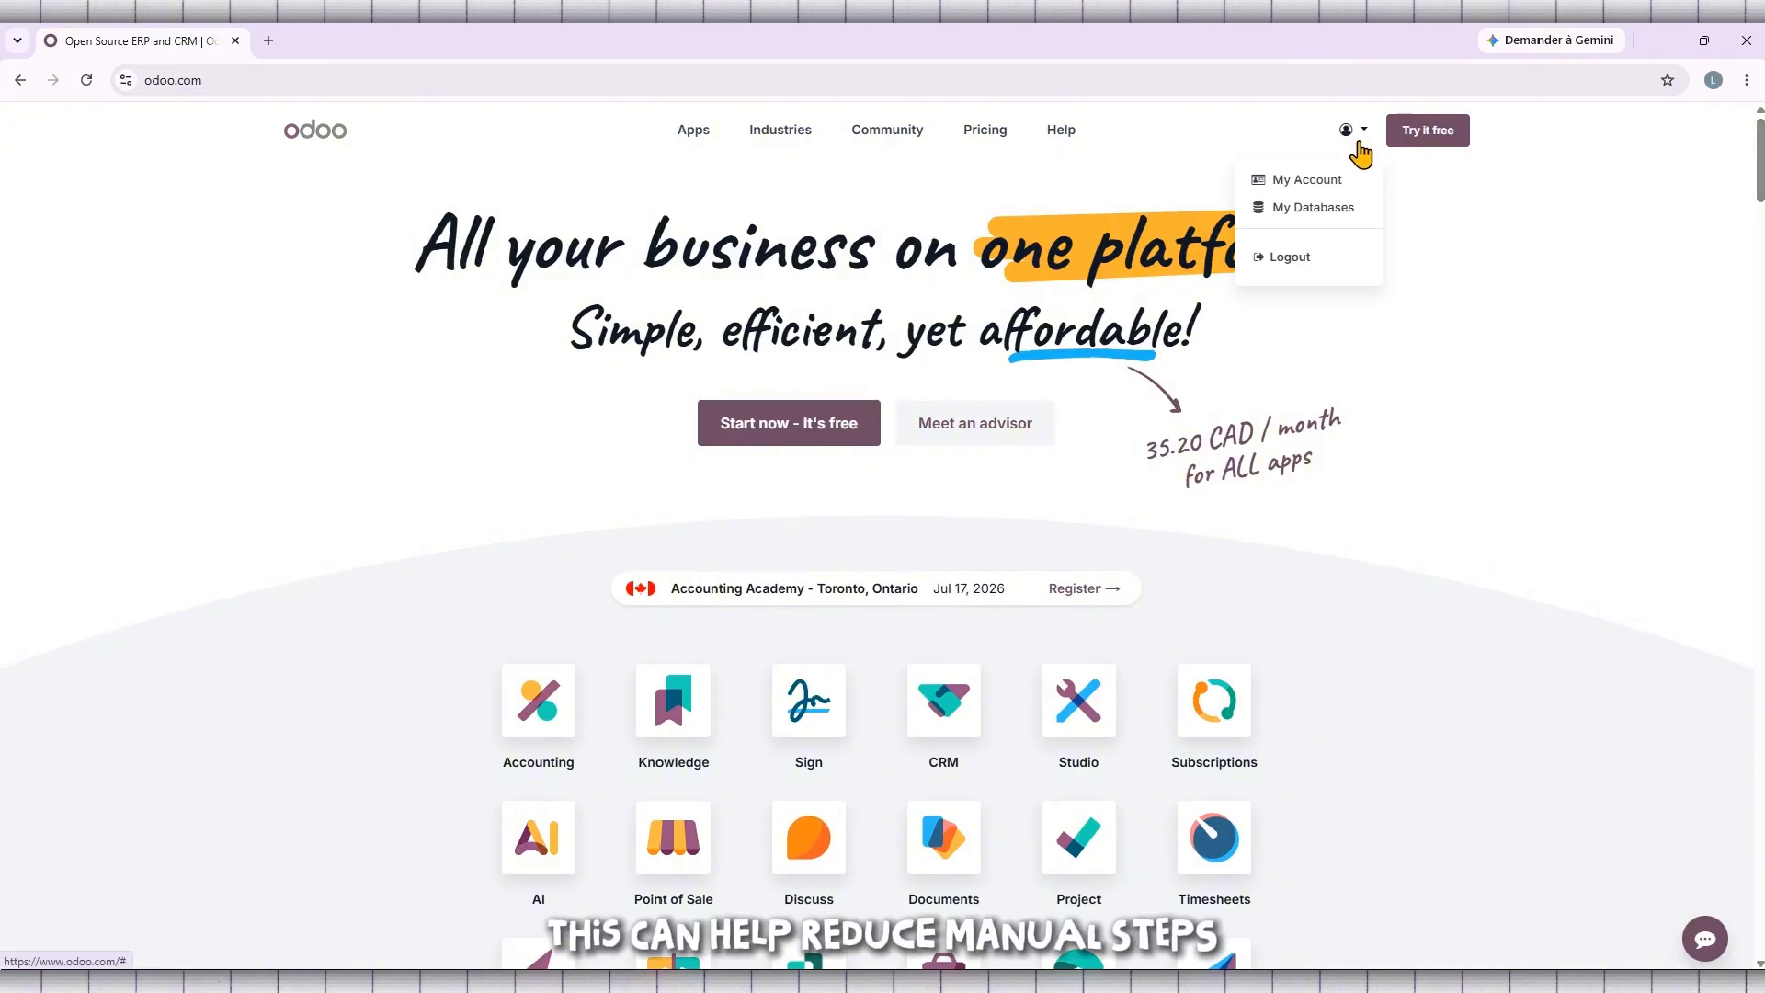
pyautogui.click(1329, 208)
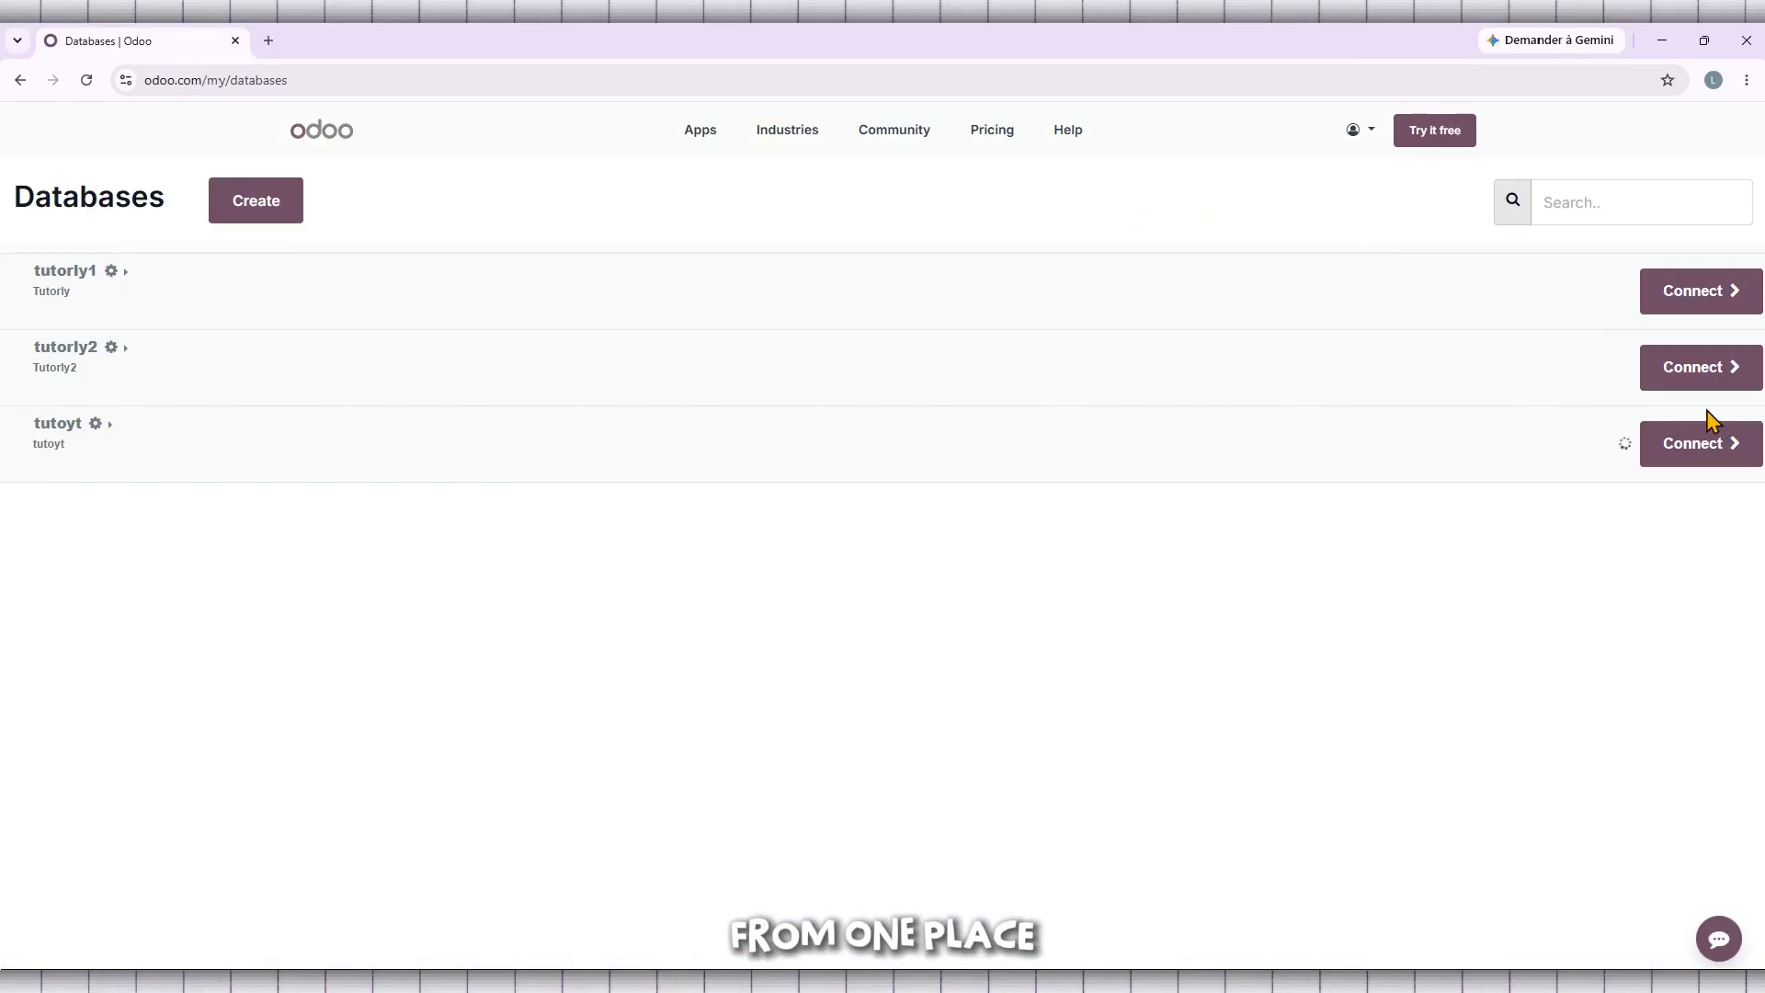
pyautogui.click(1716, 459)
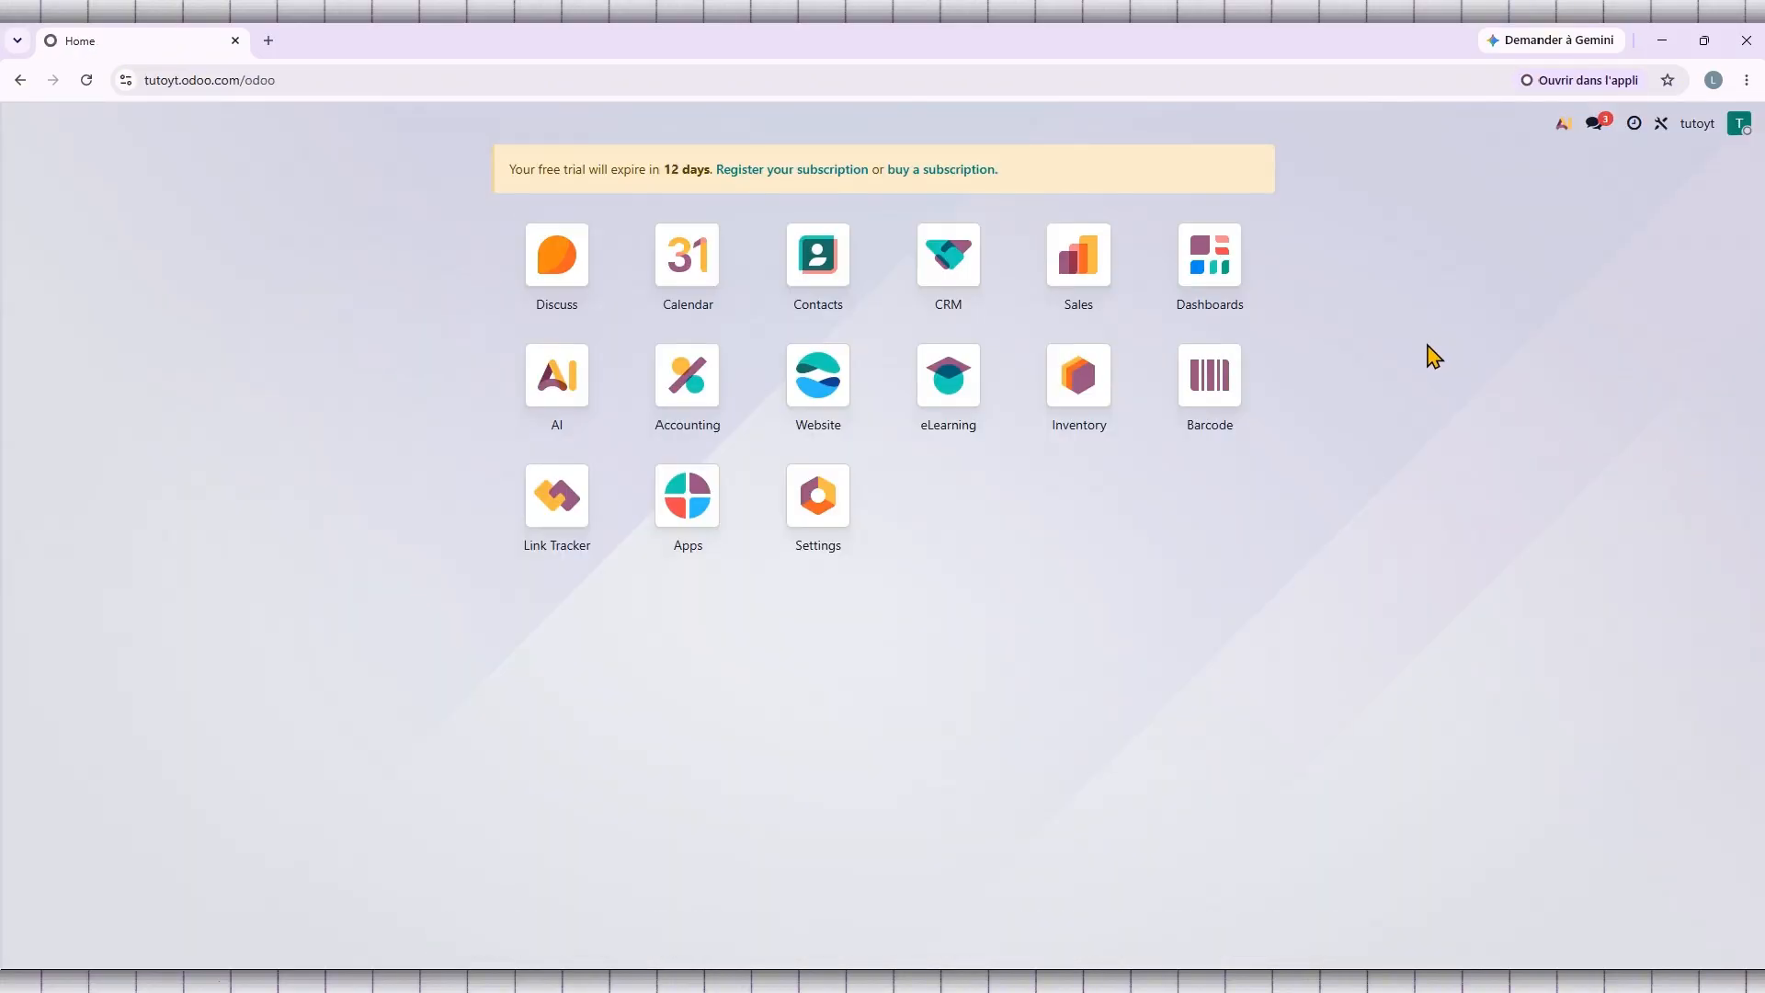
# Step: Open Sales, remove the My Quotations filter, and show the Configuration menu
pyautogui.moveTo(1092, 253)
pyautogui.mouseDown()
pyautogui.moveTo(1072, 283)
pyautogui.moveTo(1114, 252)
pyautogui.moveTo(1090, 261)
pyautogui.mouseUp()
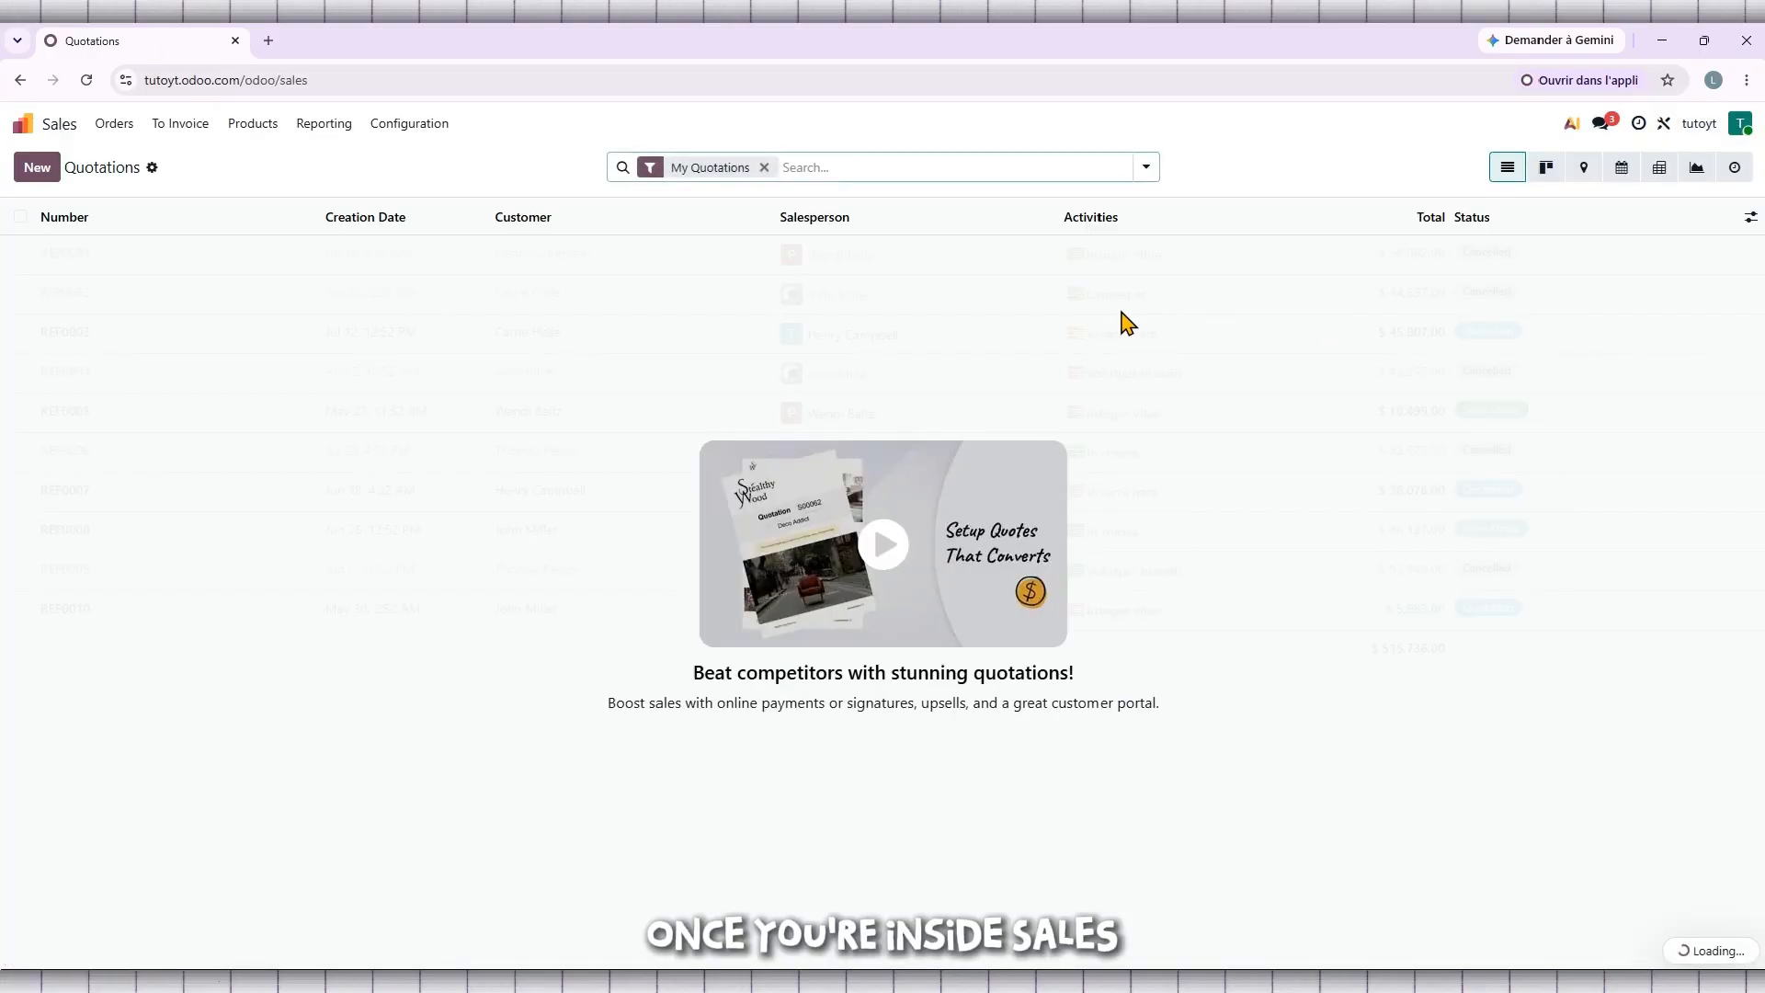
pyautogui.click(764, 167)
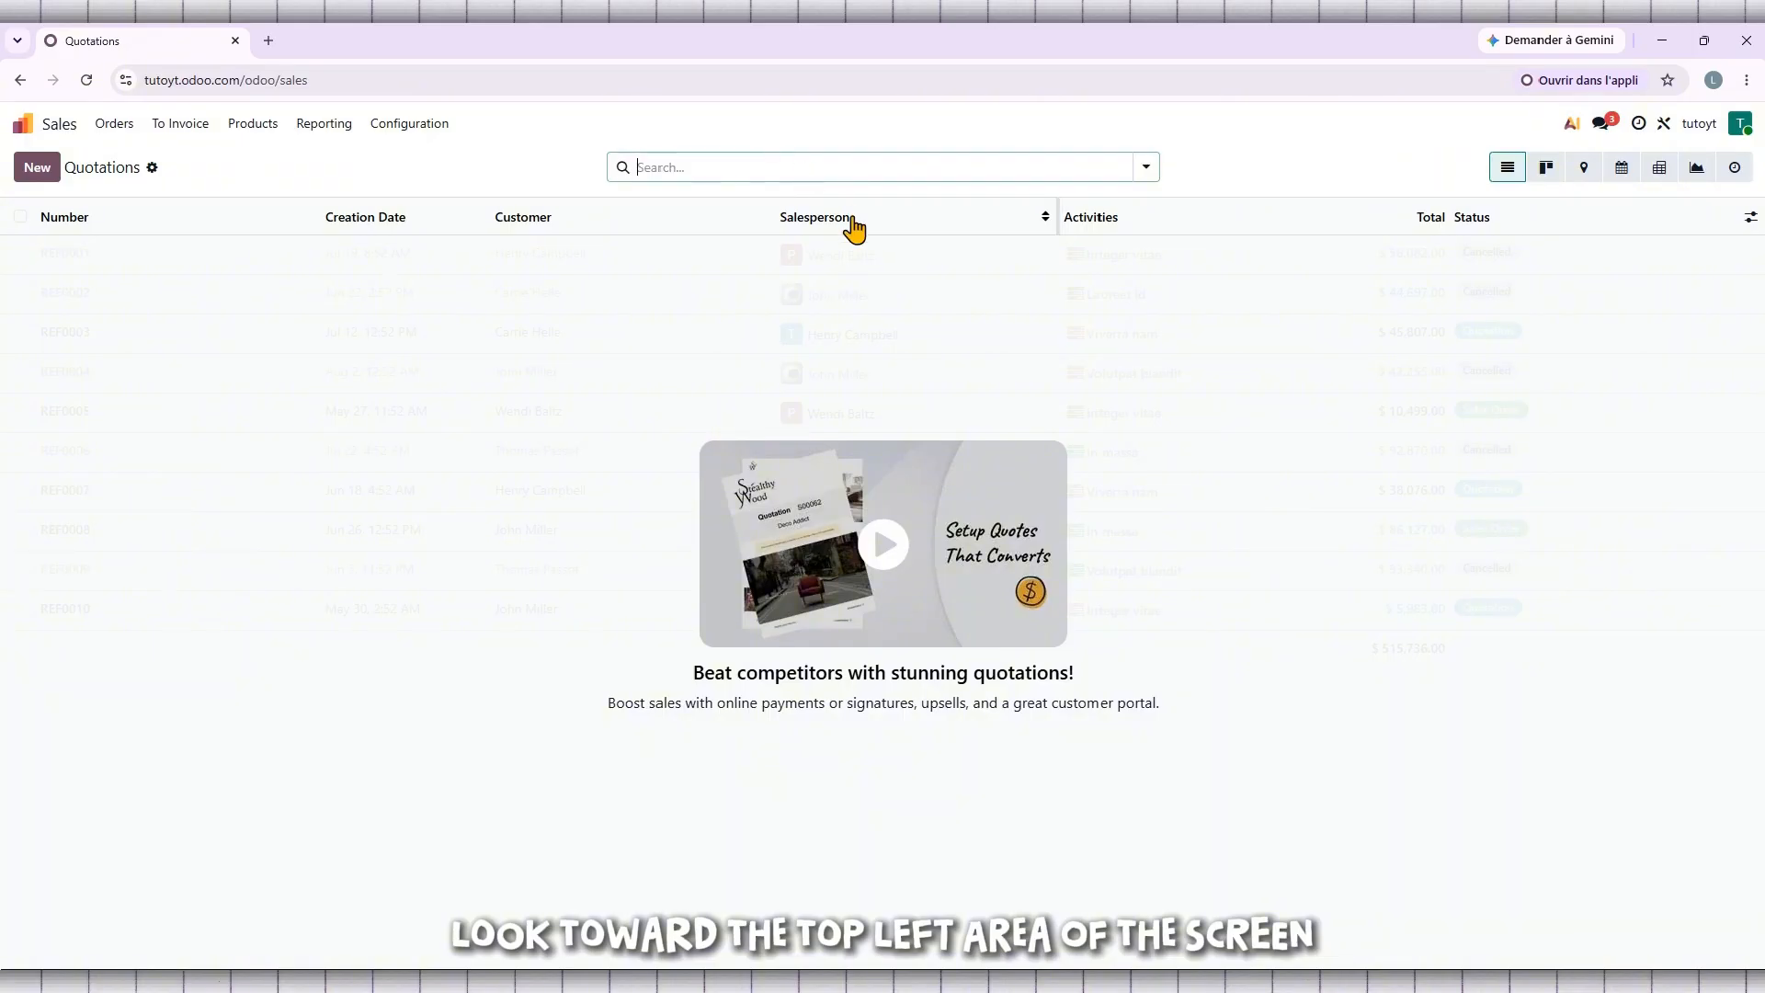
pyautogui.click(430, 131)
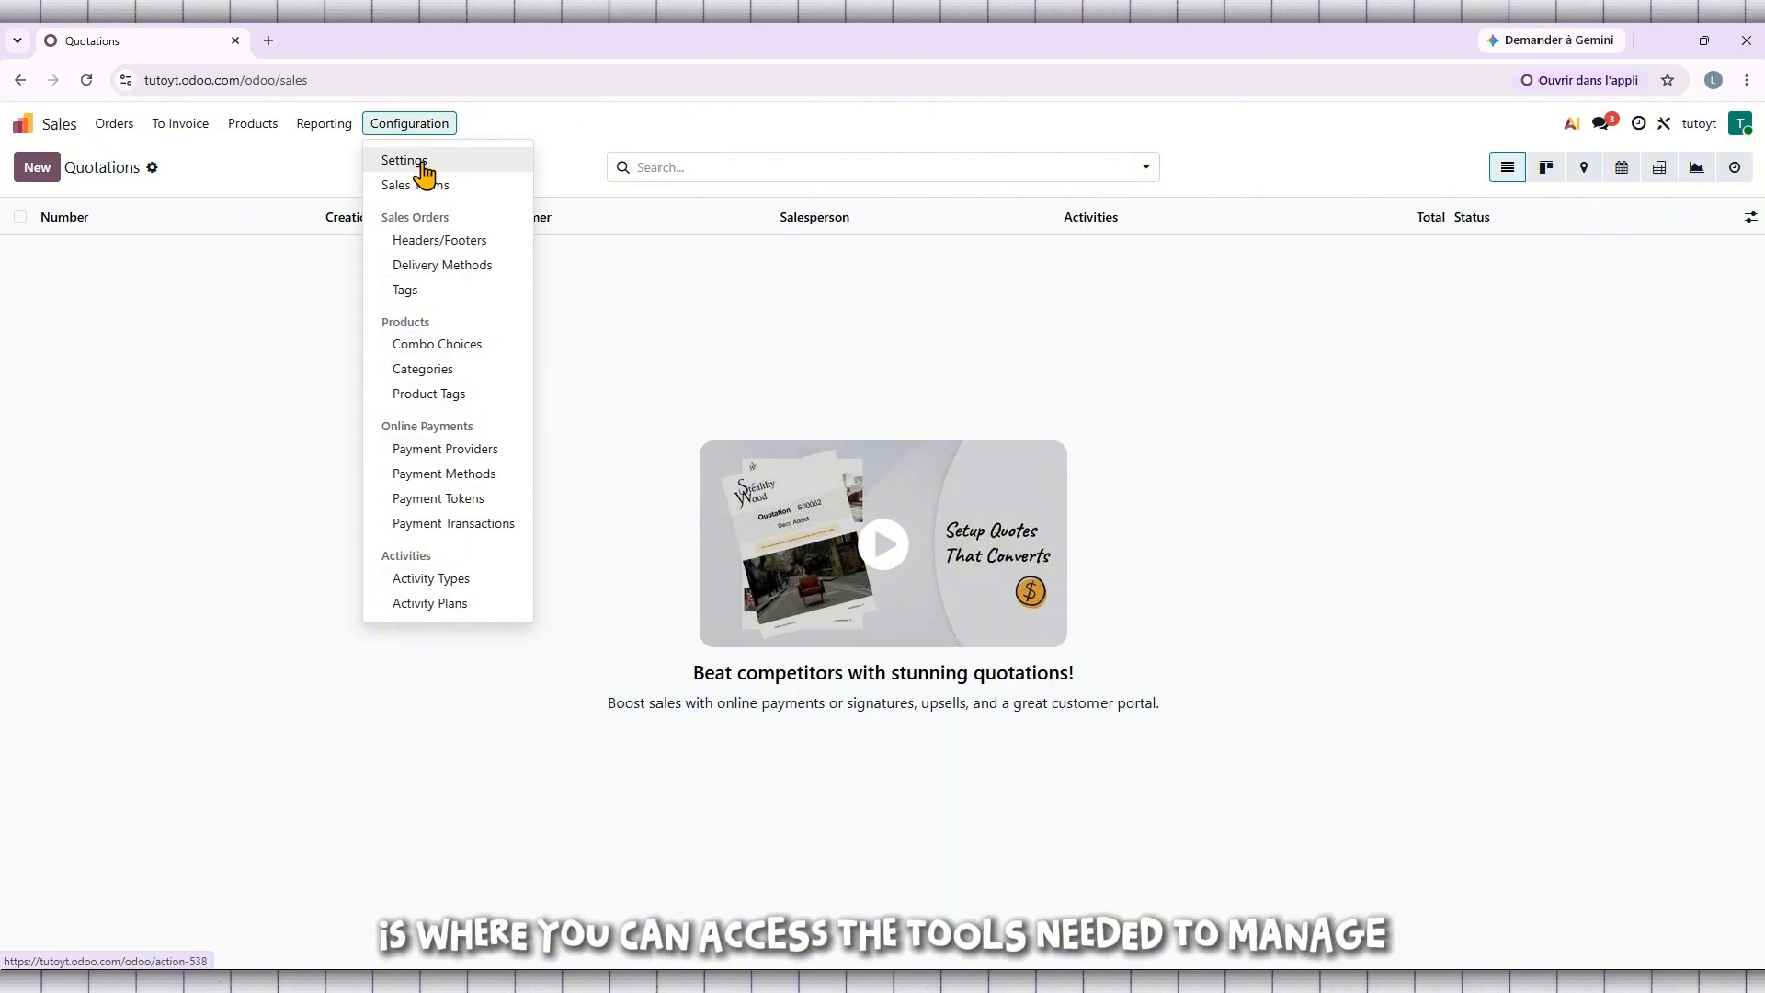
# Step: Go to Payment Providers, check the filter options, and open the Stripe card
pyautogui.click(437, 463)
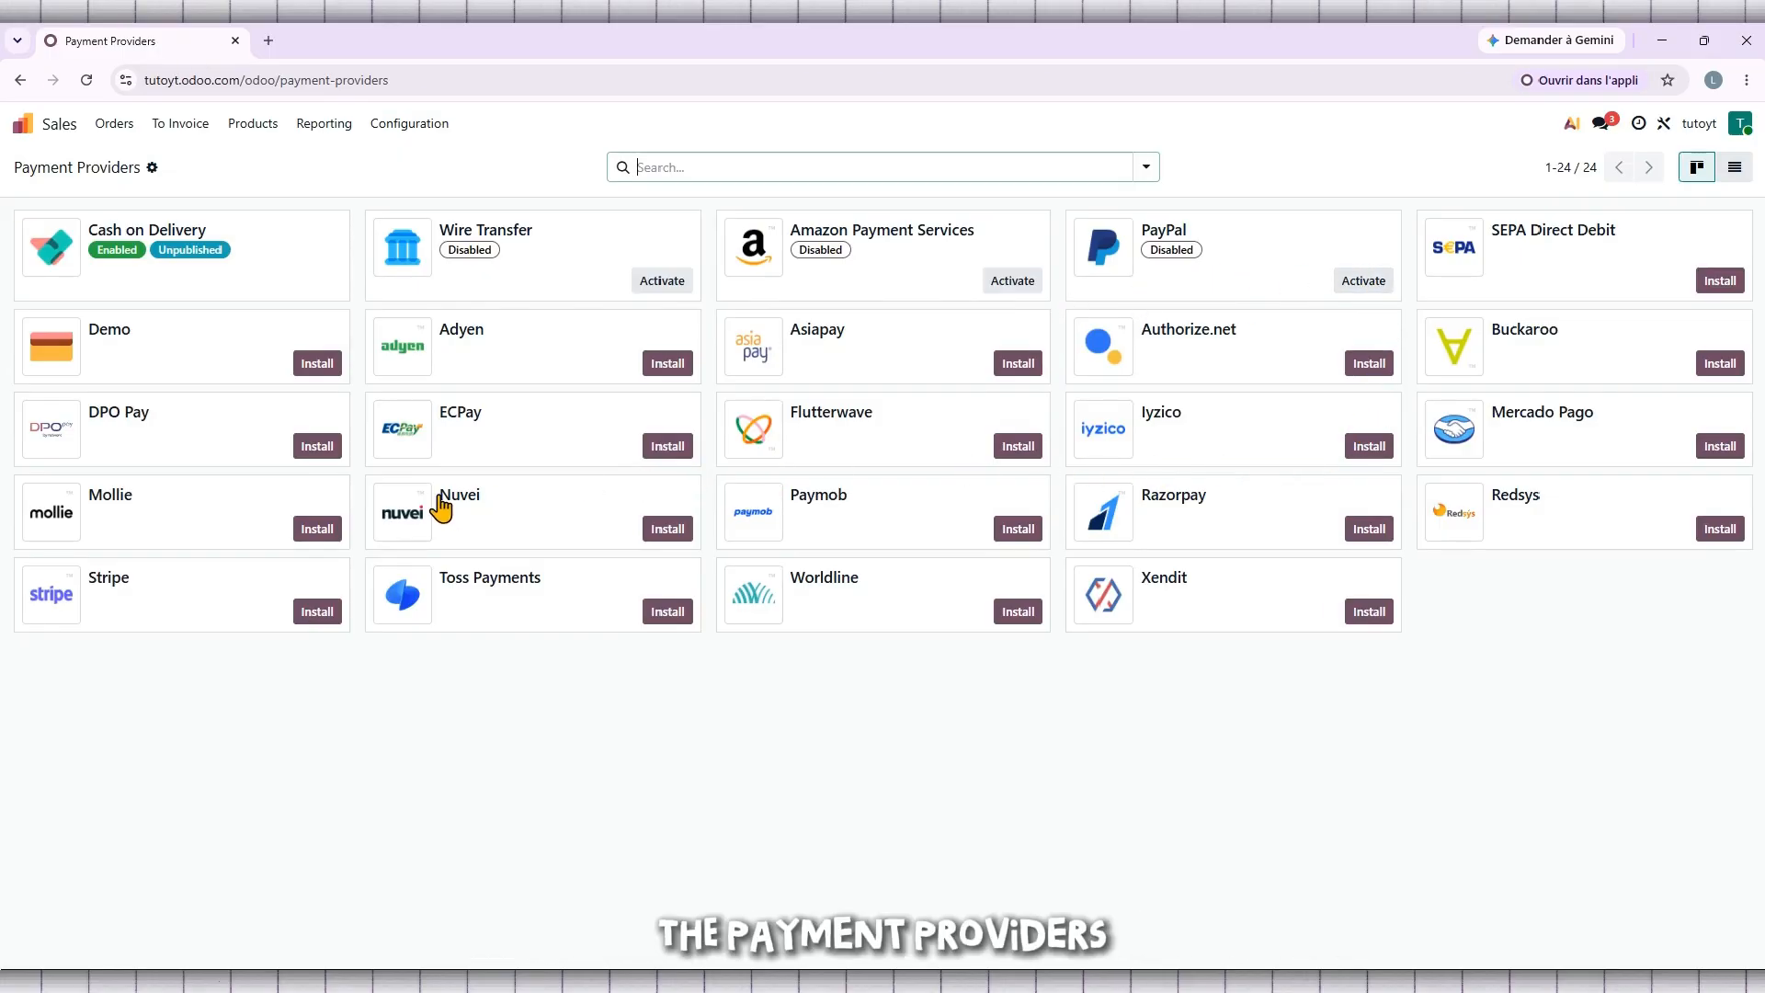
pyautogui.click(867, 172)
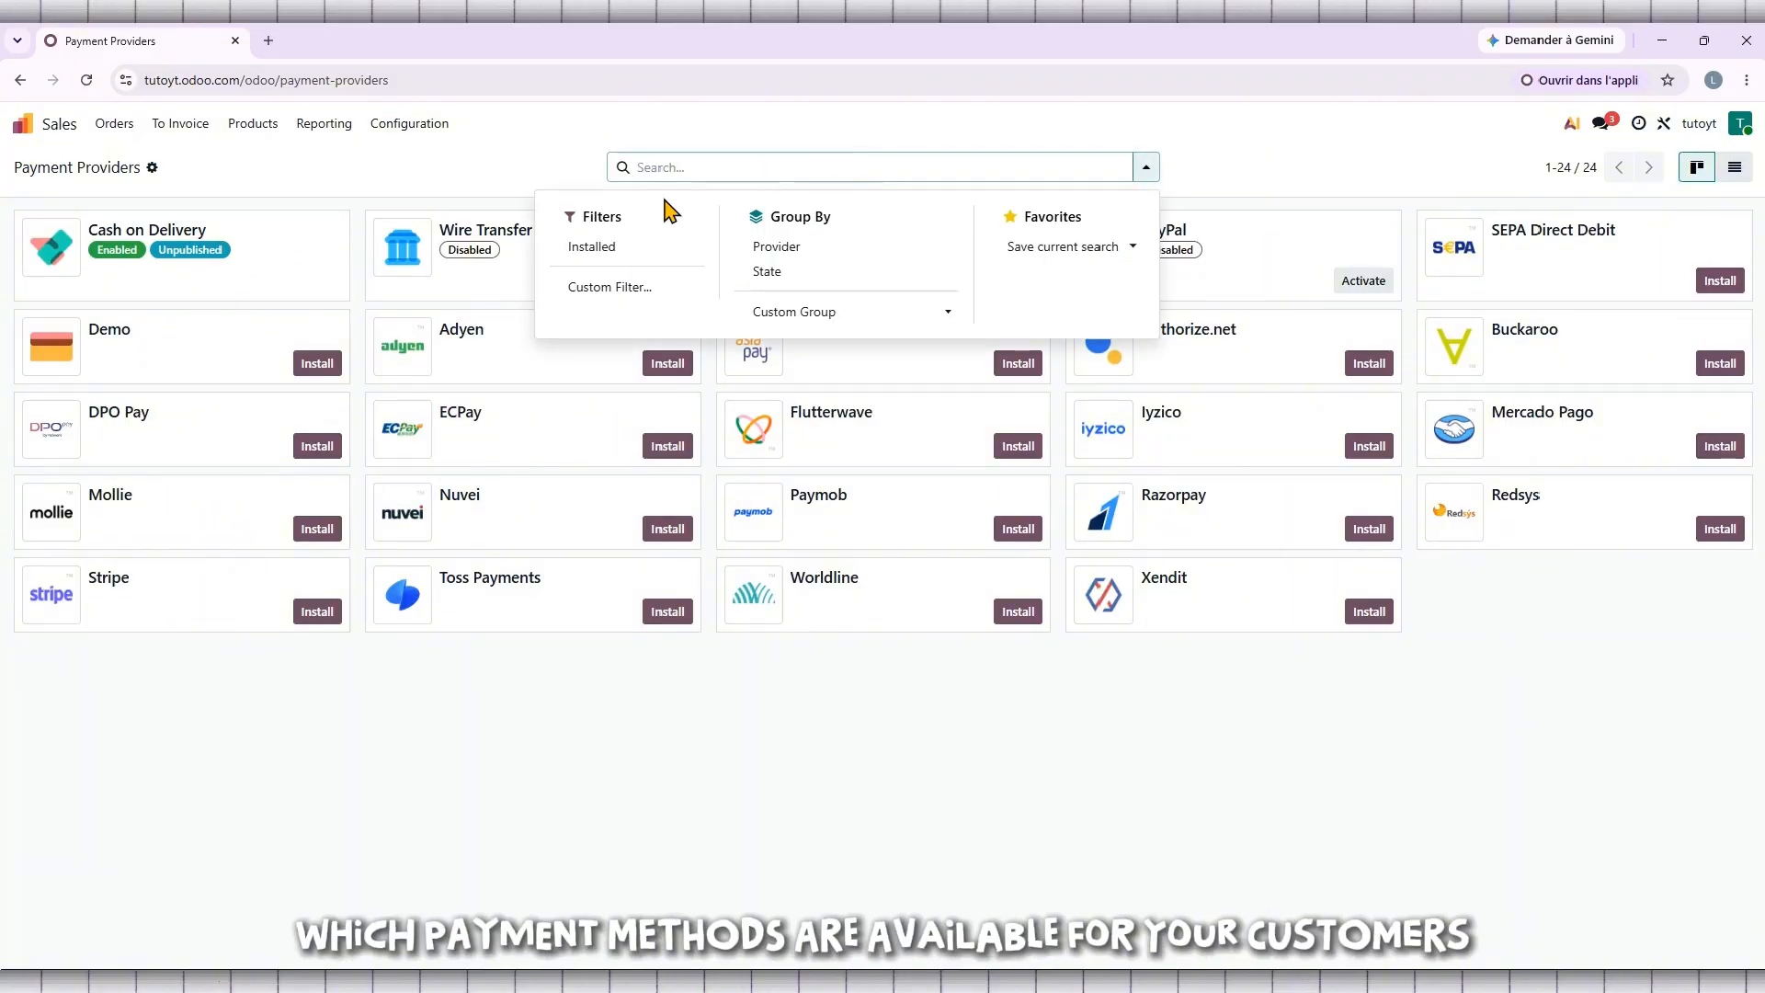
pyautogui.click(149, 774)
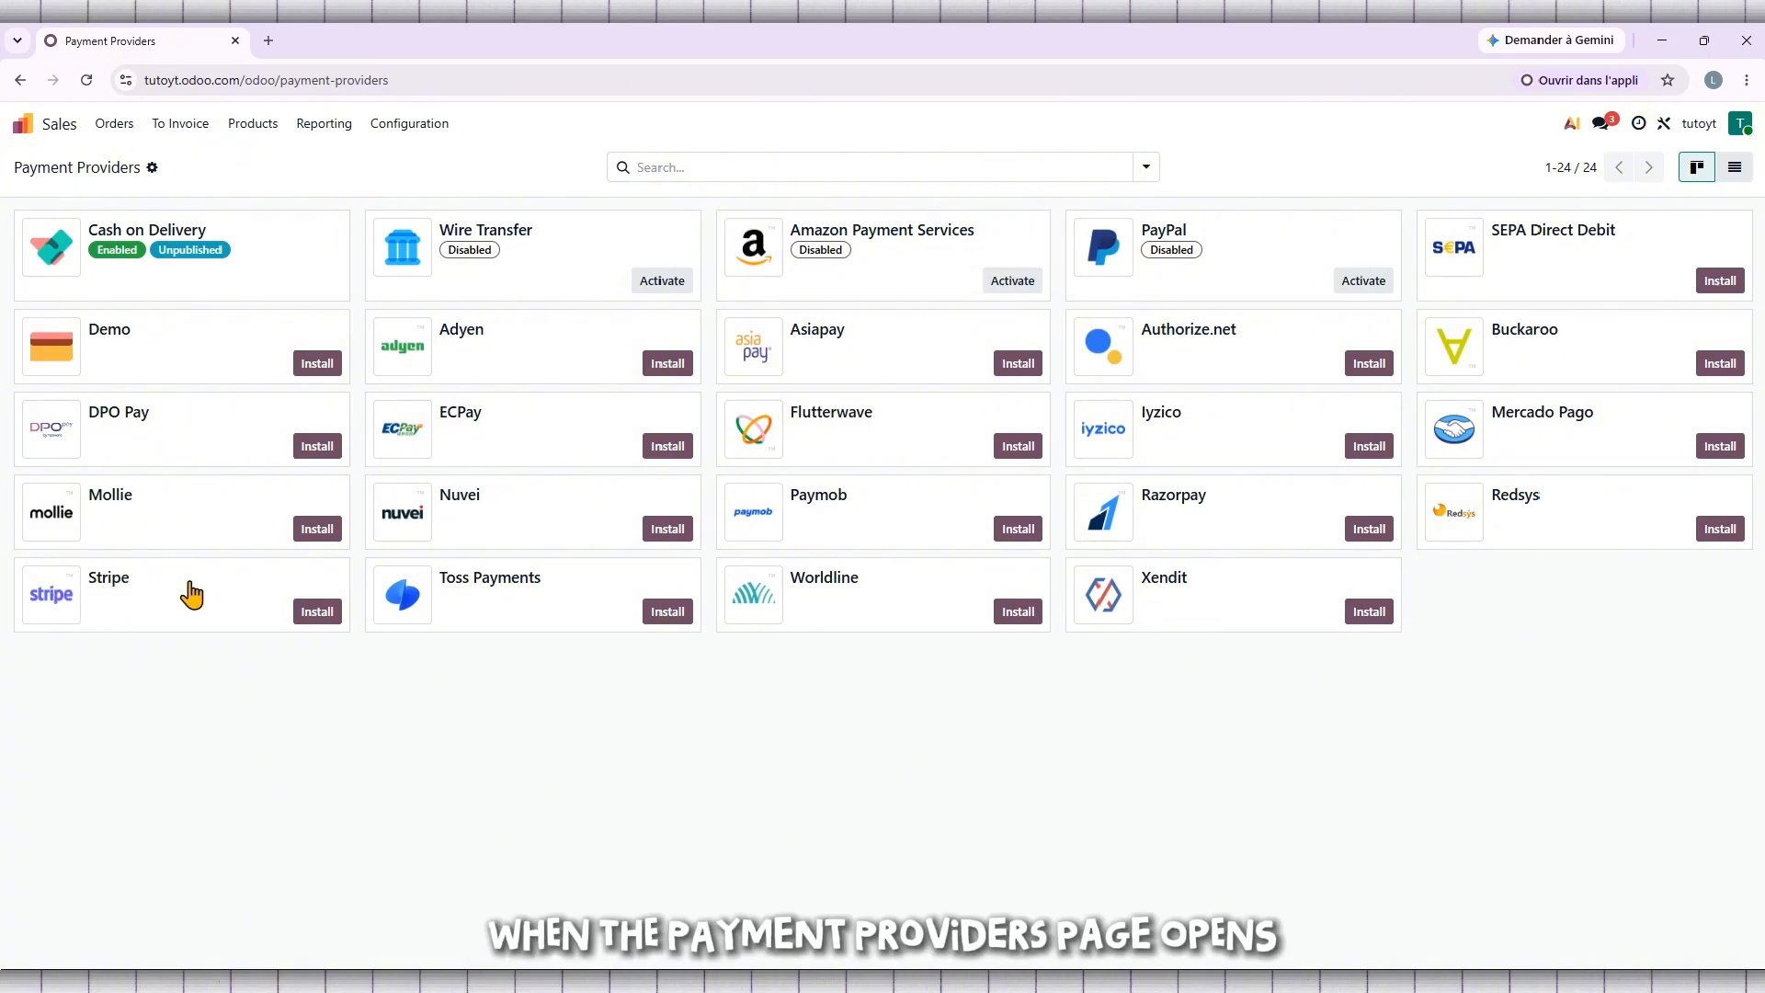
pyautogui.click(130, 590)
# Step: Return through the home menu to Sales > Configuration > Payment Providers
pyautogui.click(123, 246)
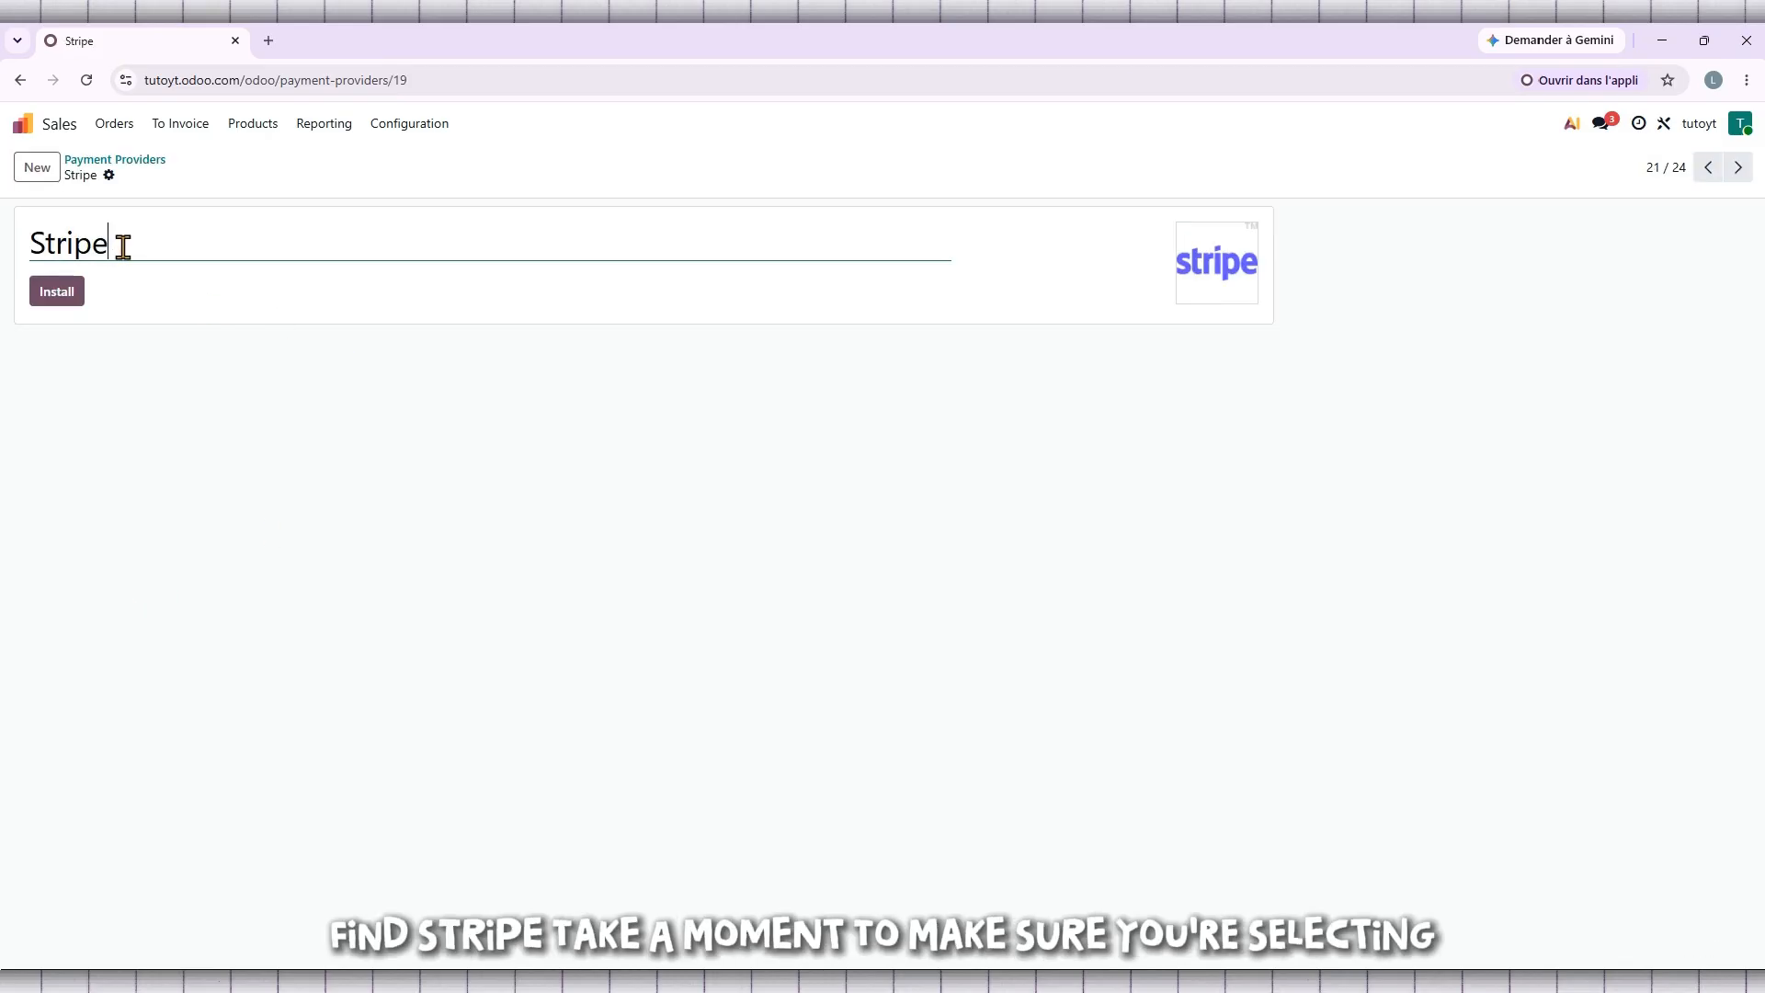
pyautogui.click(20, 127)
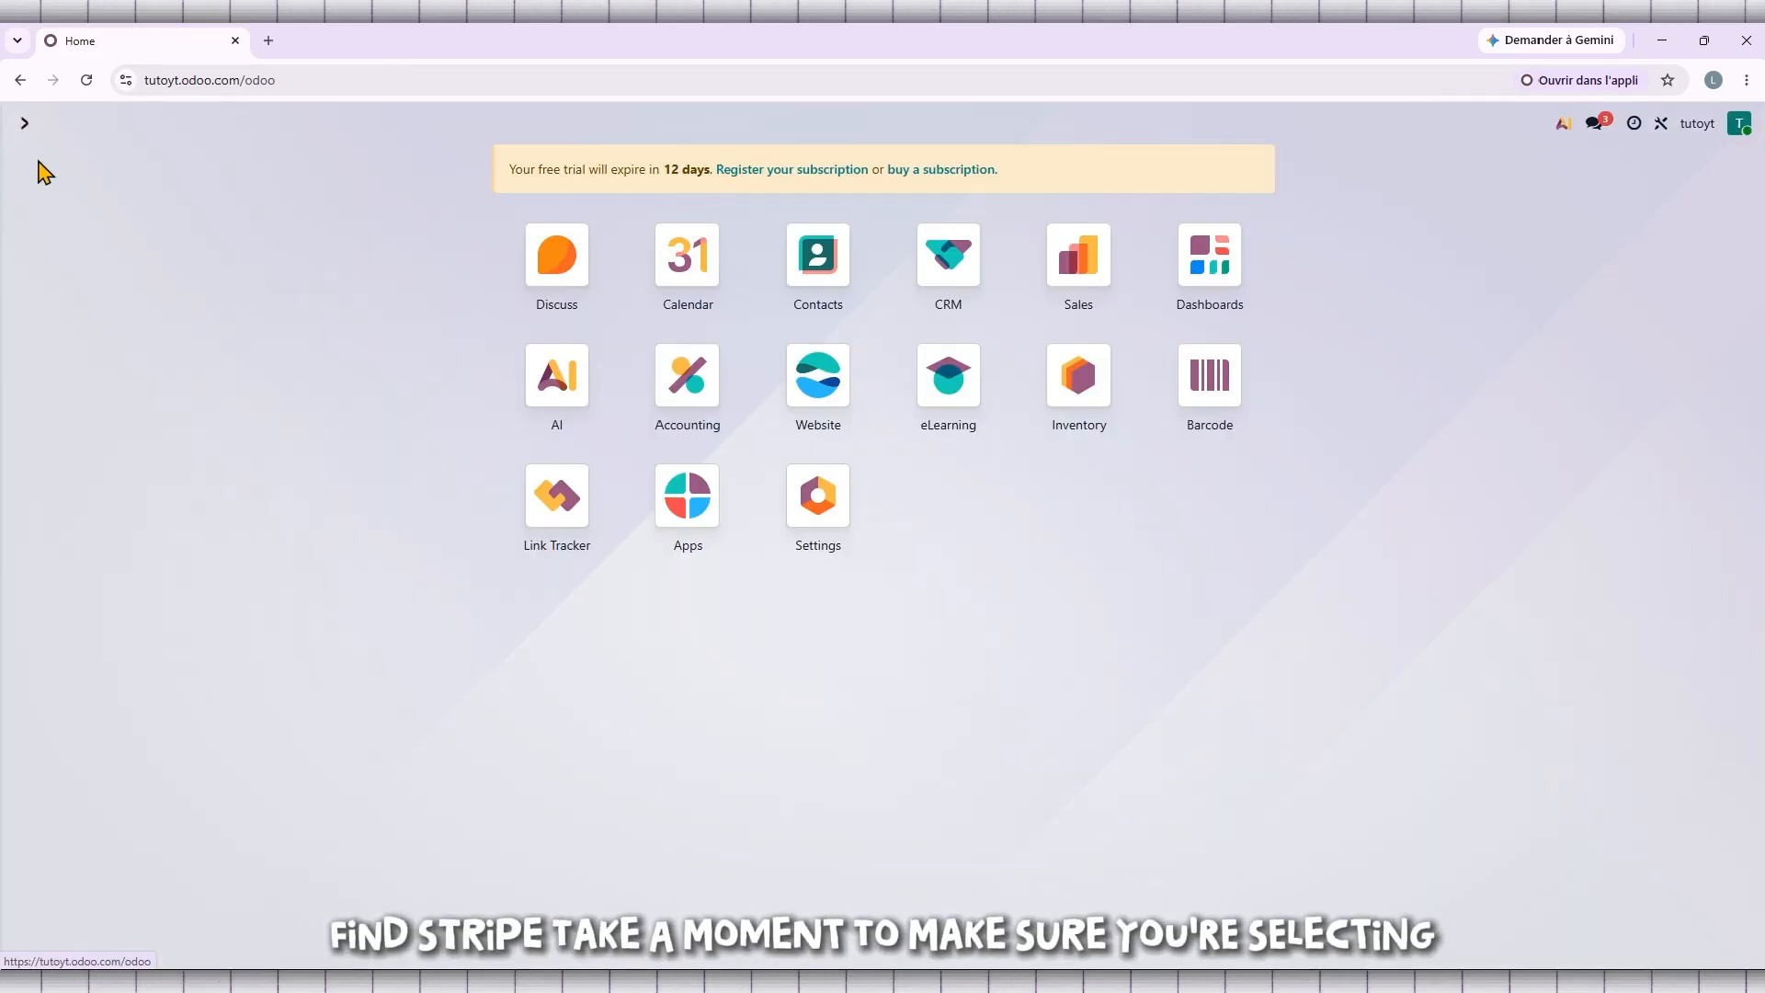
pyautogui.click(1076, 263)
pyautogui.click(409, 123)
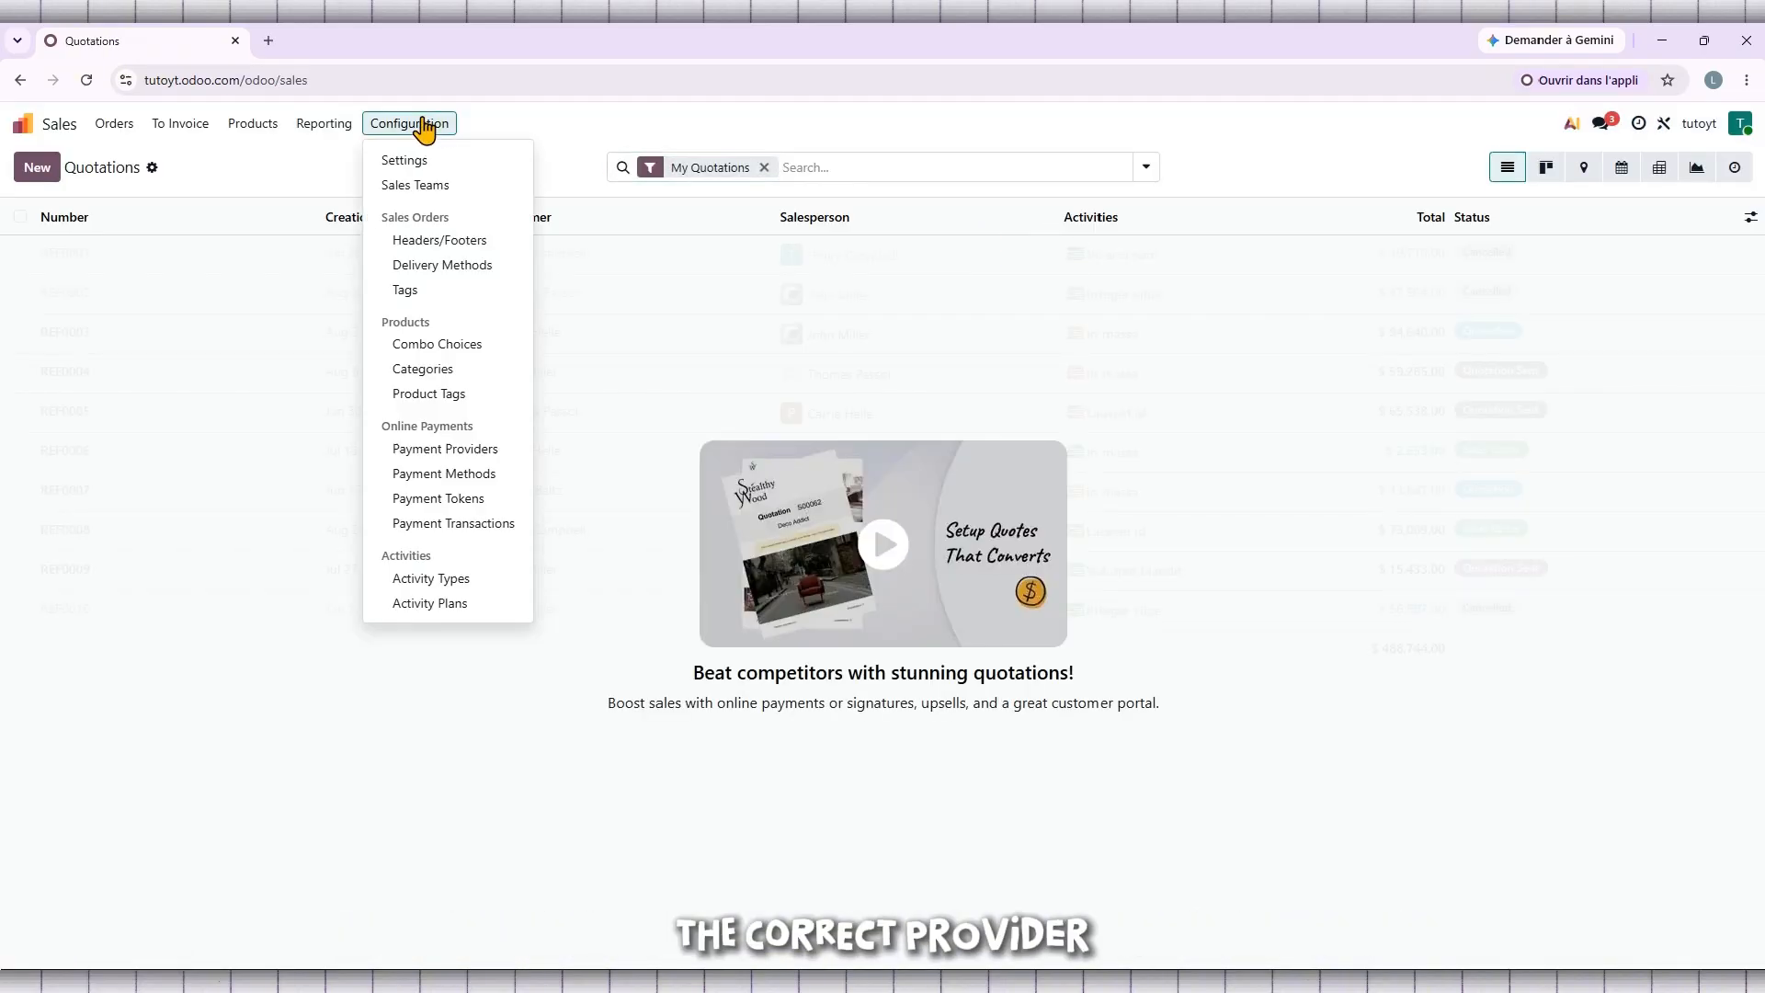
pyautogui.click(465, 450)
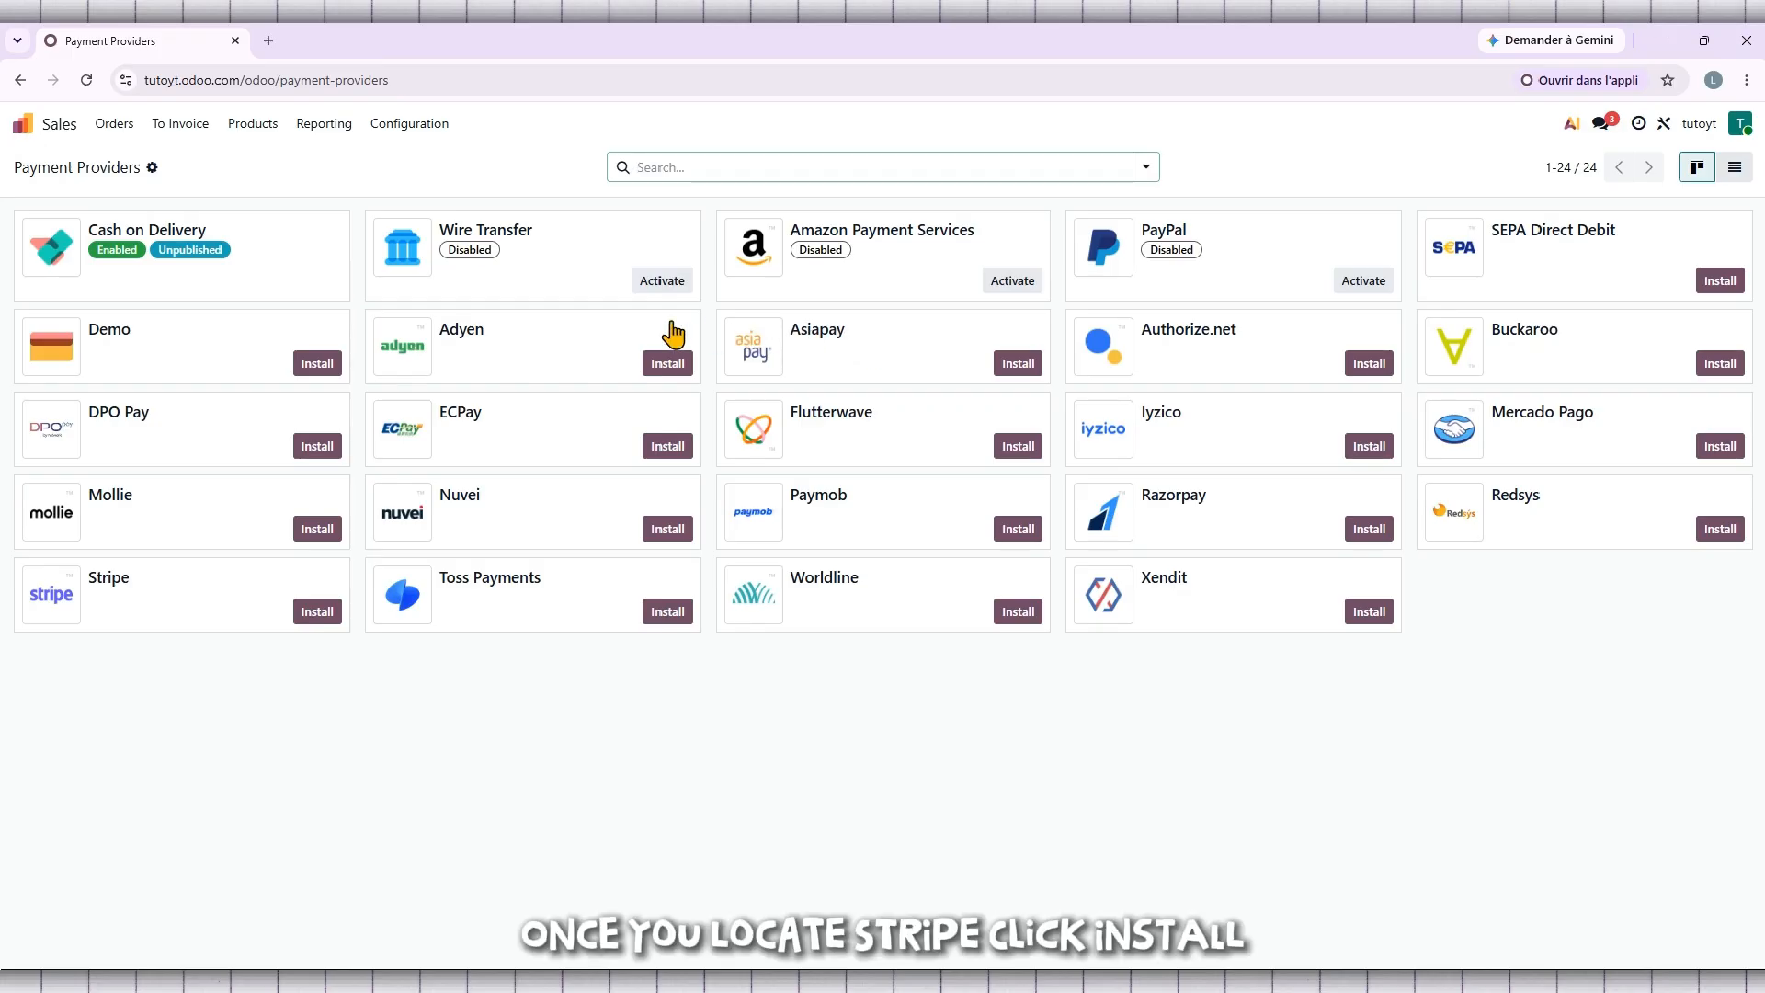
# Step: Install Stripe from its card in the Payment Providers list
pyautogui.click(327, 612)
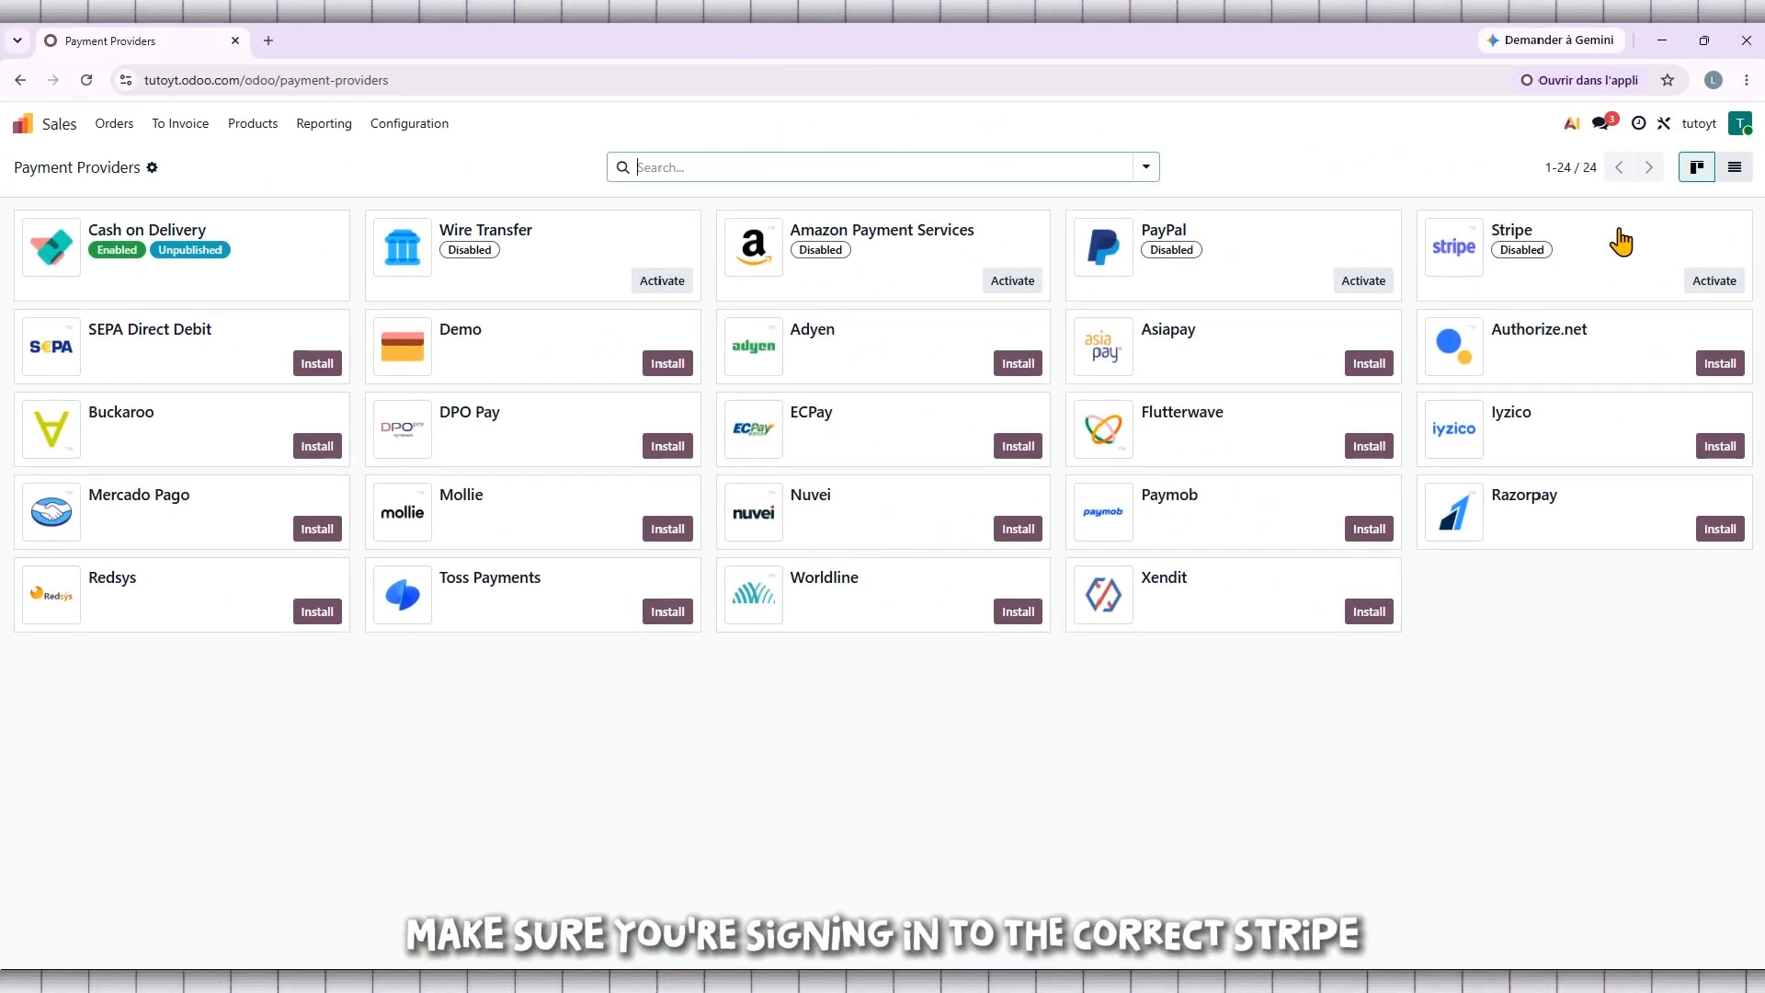
# Step: Activate the Stripe provider and launch Connect Stripe from its Credentials
pyautogui.click(1719, 283)
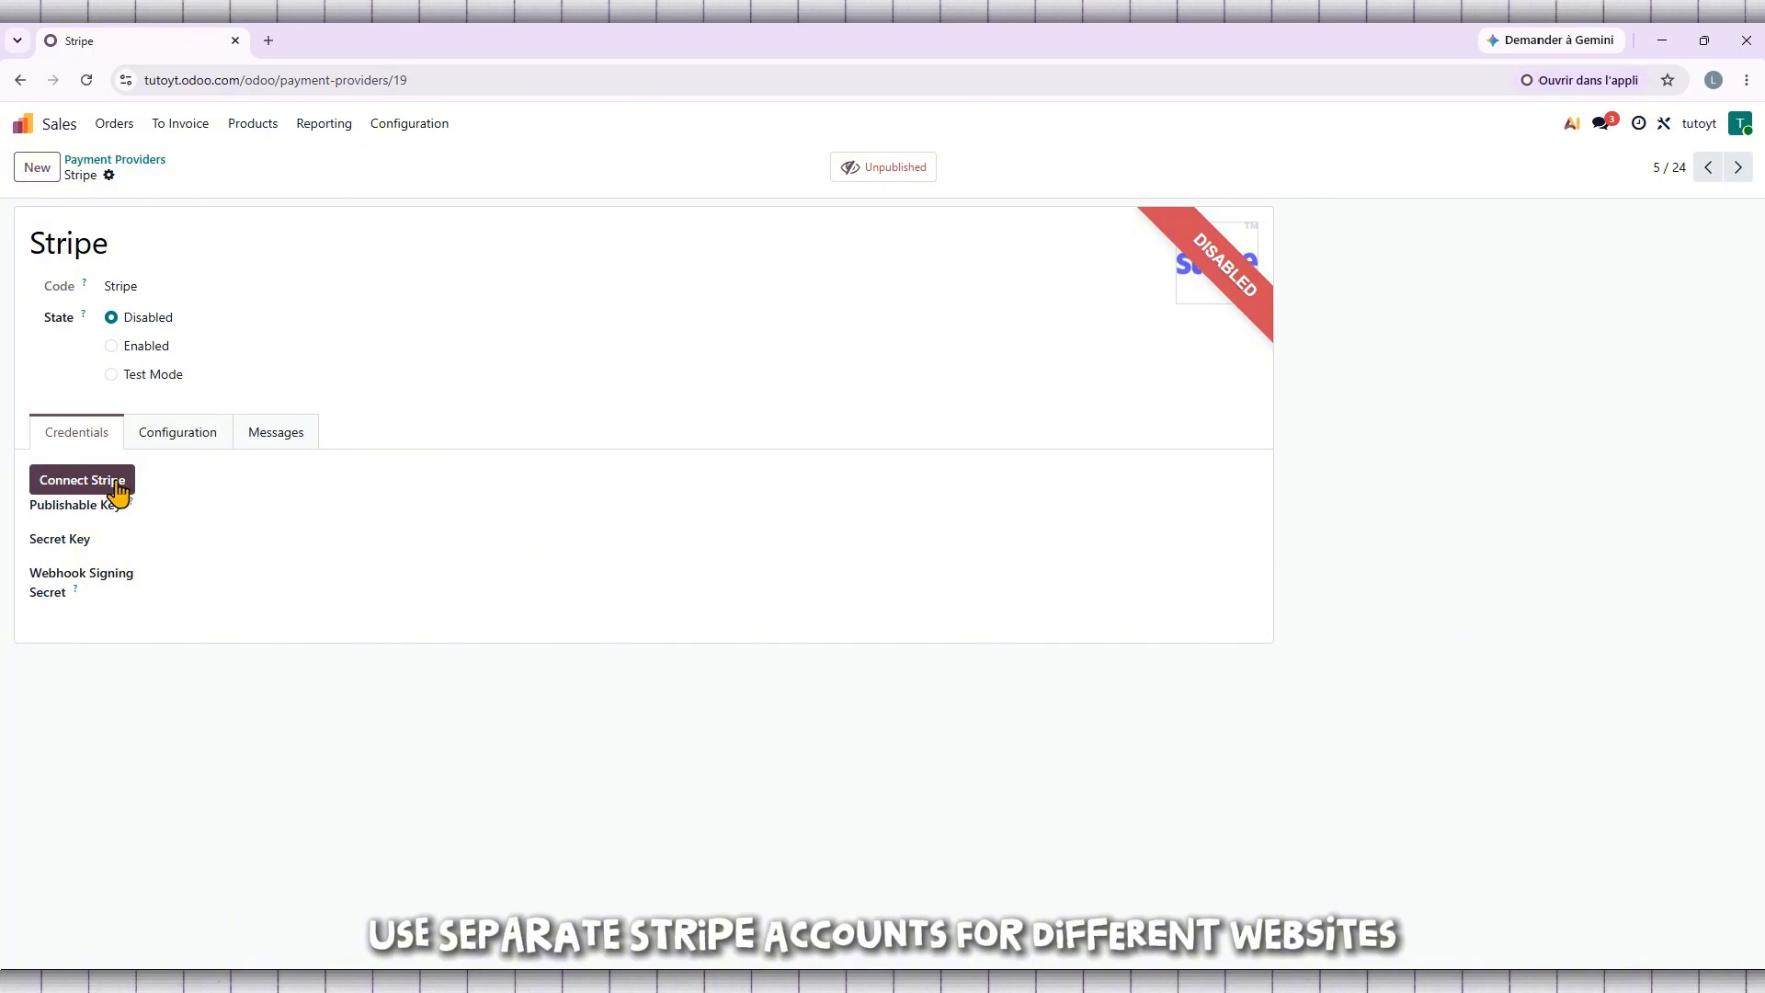
pyautogui.click(89, 482)
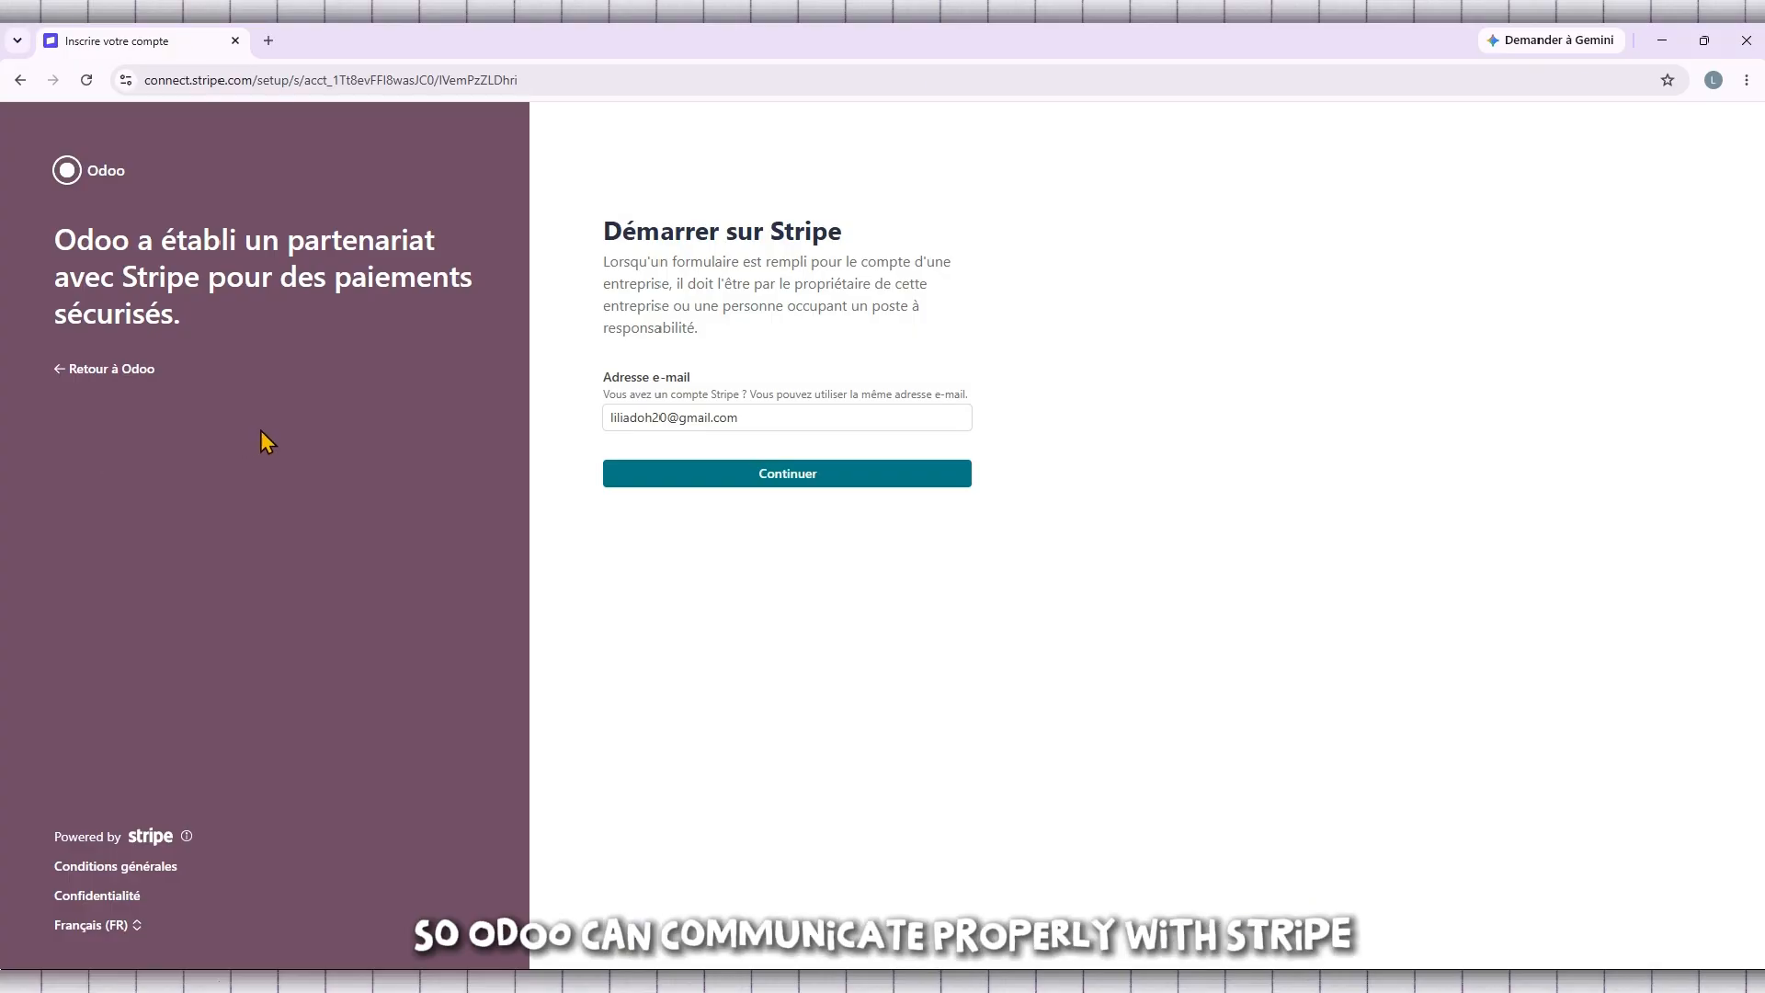
# Step: Replace the prefilled sign-up e-mail with the account's own e-mail address
pyautogui.click(819, 417)
pyautogui.hotkey('ctrl', 'a')
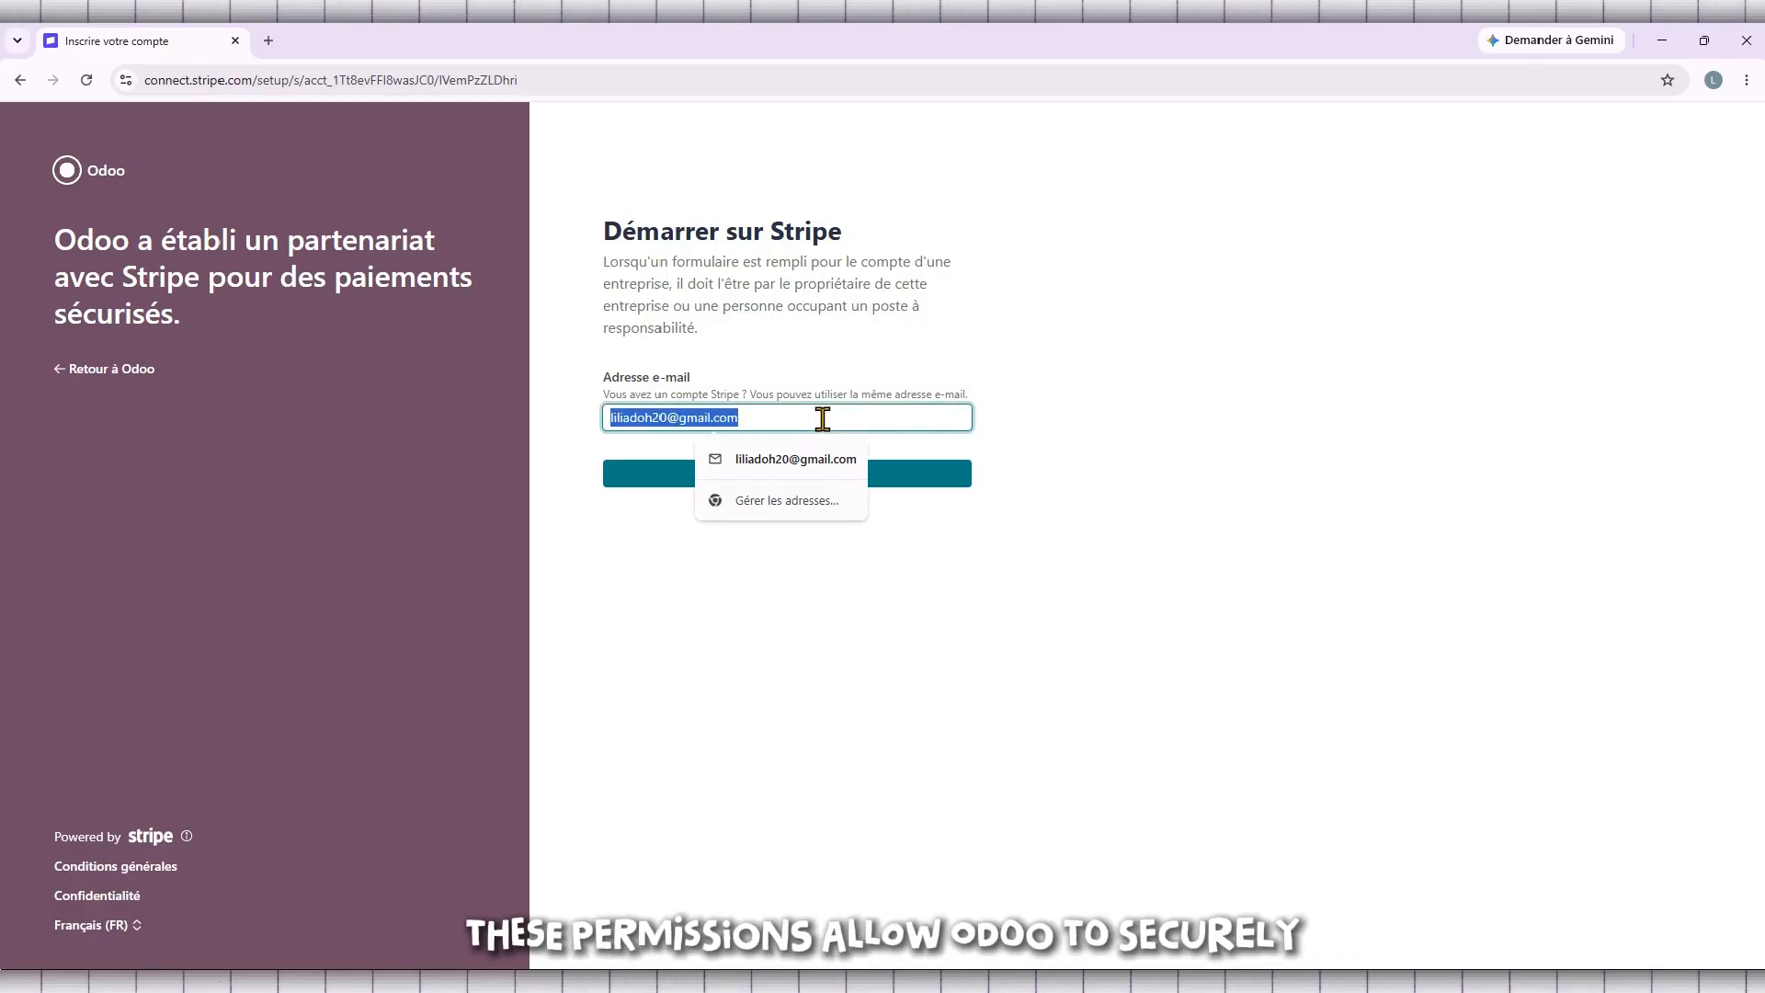
pyautogui.press('BackSpace')
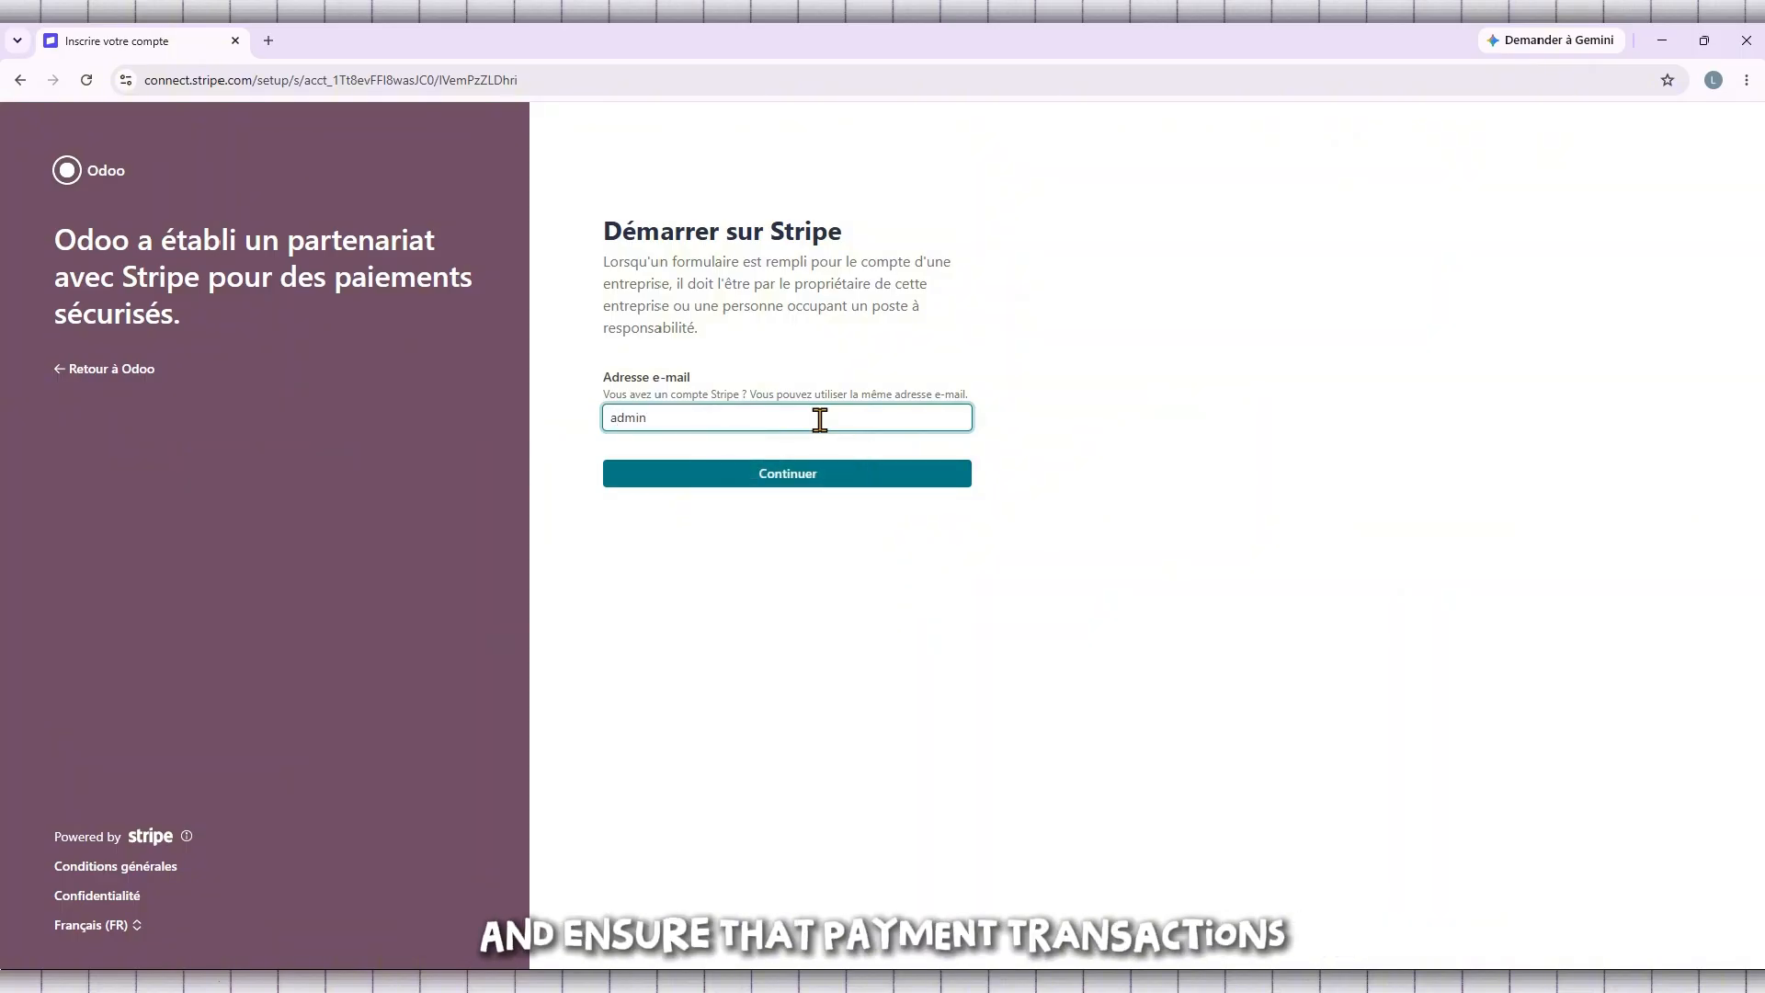
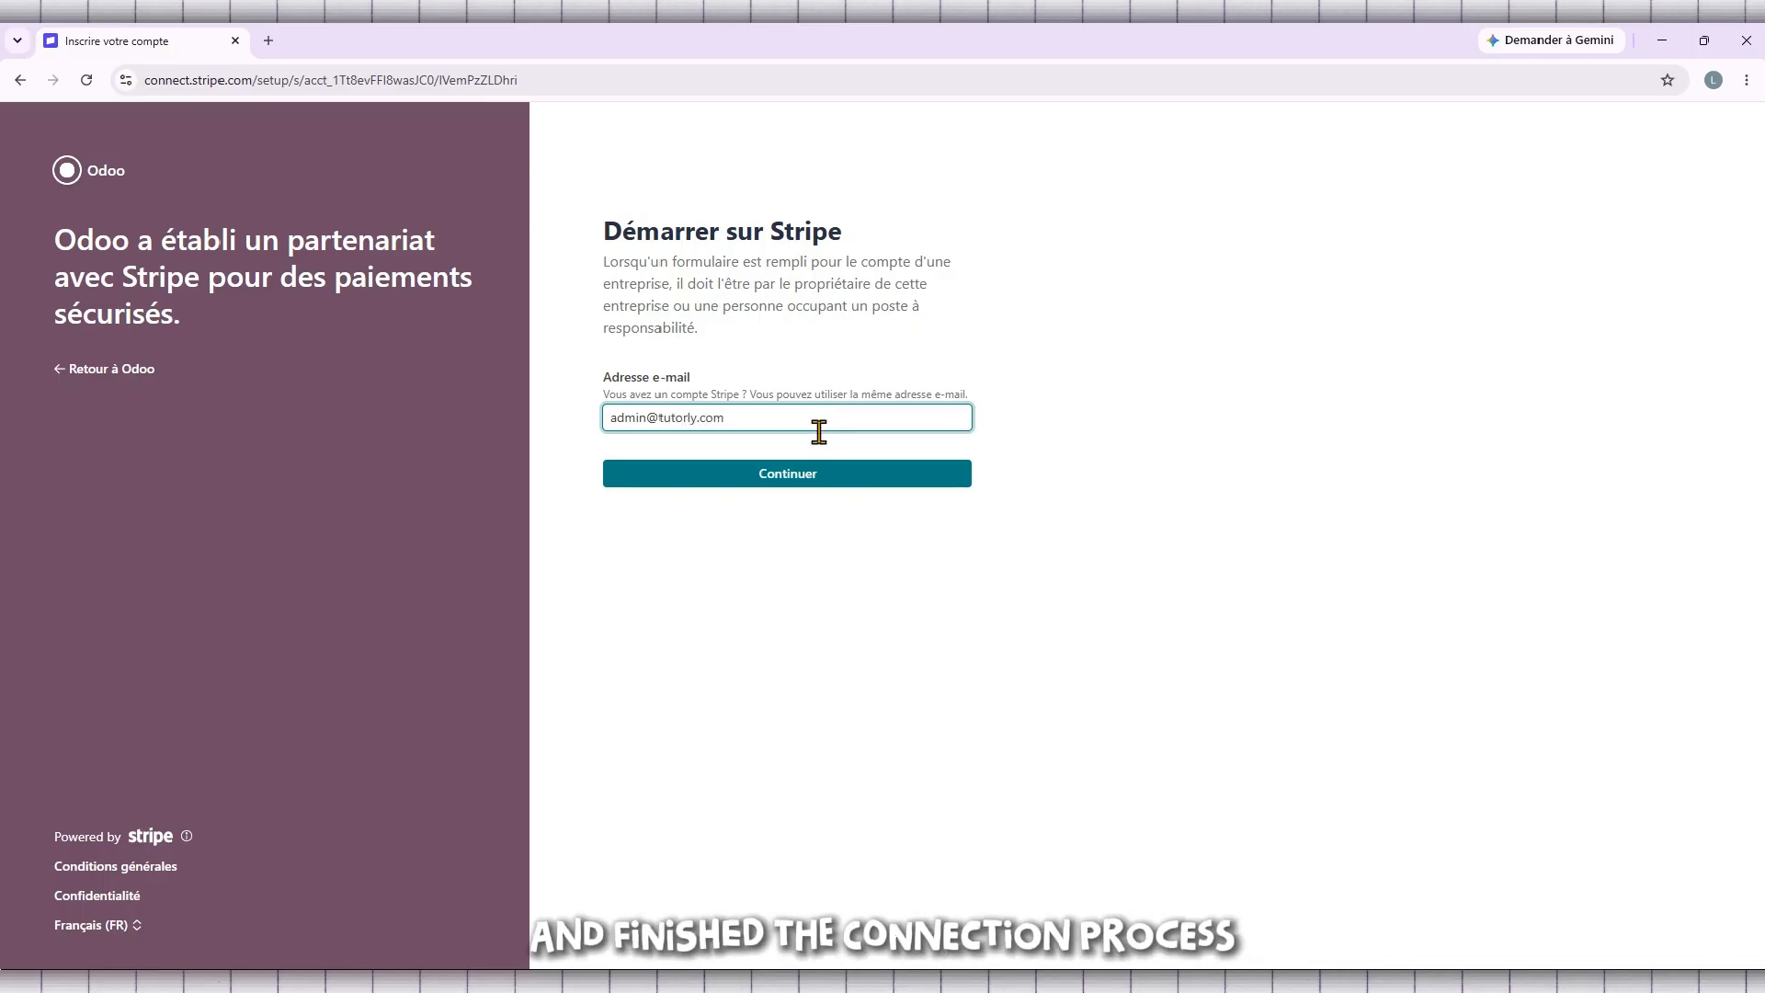
# Step: Continue past the e-mail step, then go back to Odoo's Stripe provider
pyautogui.click(839, 475)
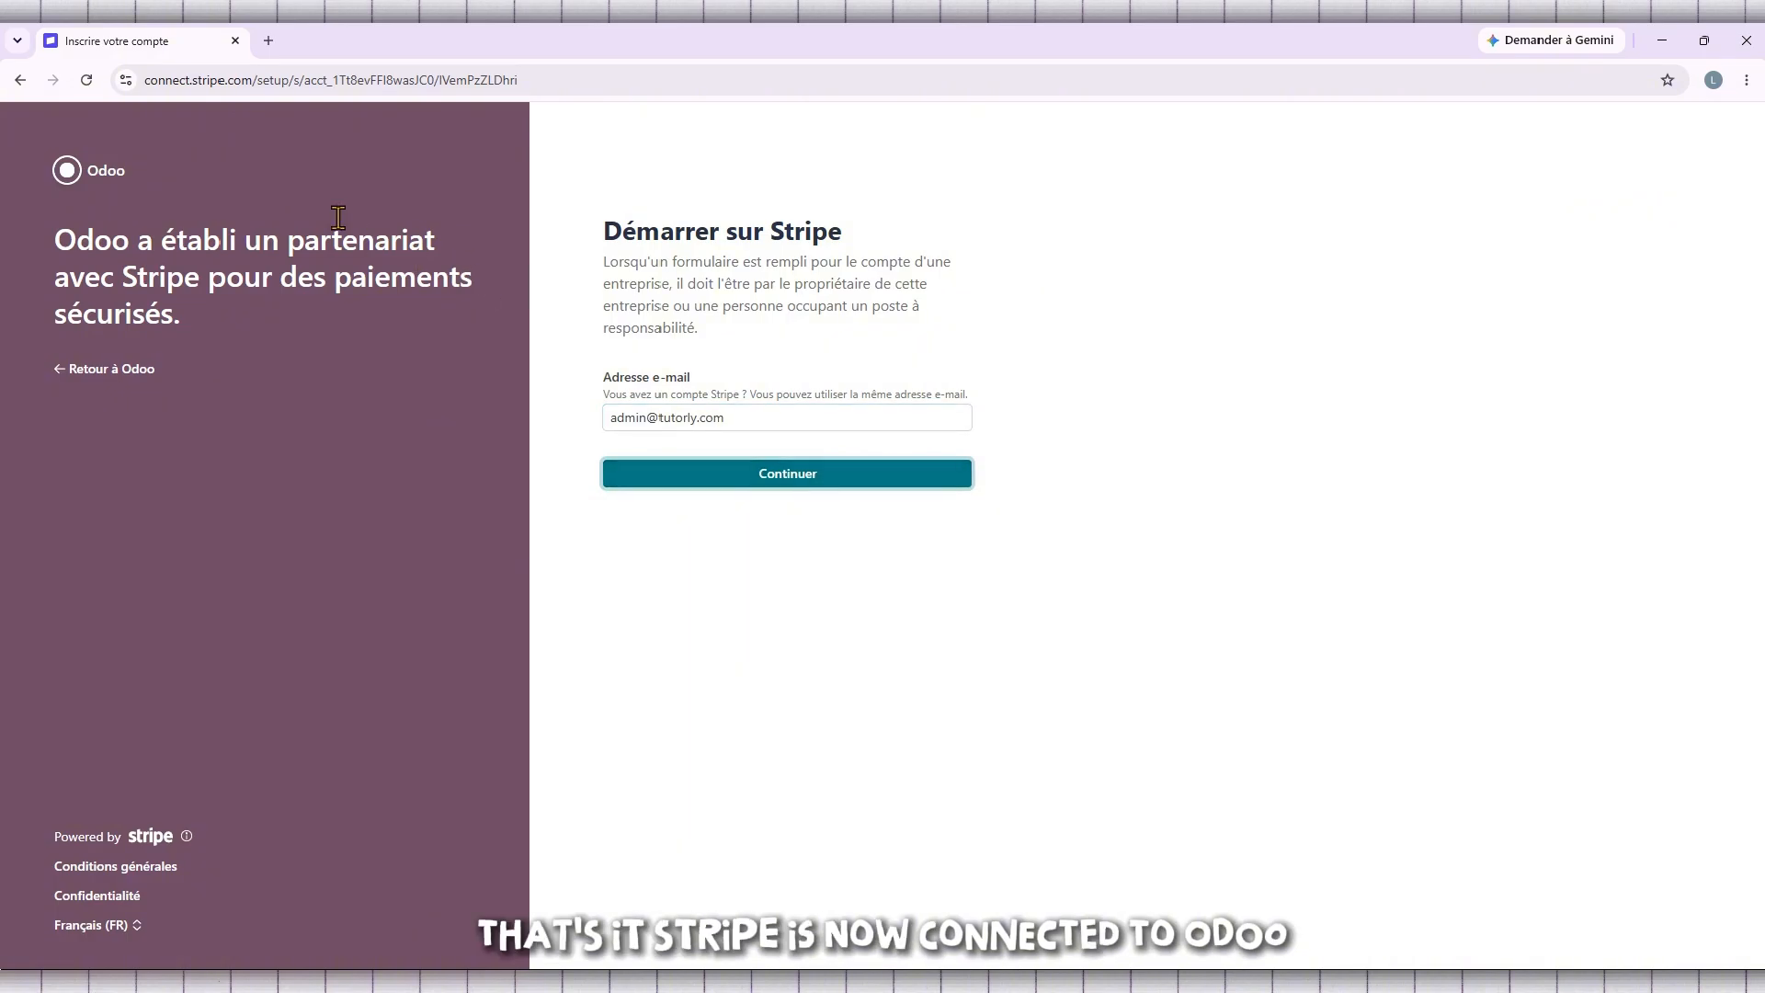
pyautogui.press('Return')
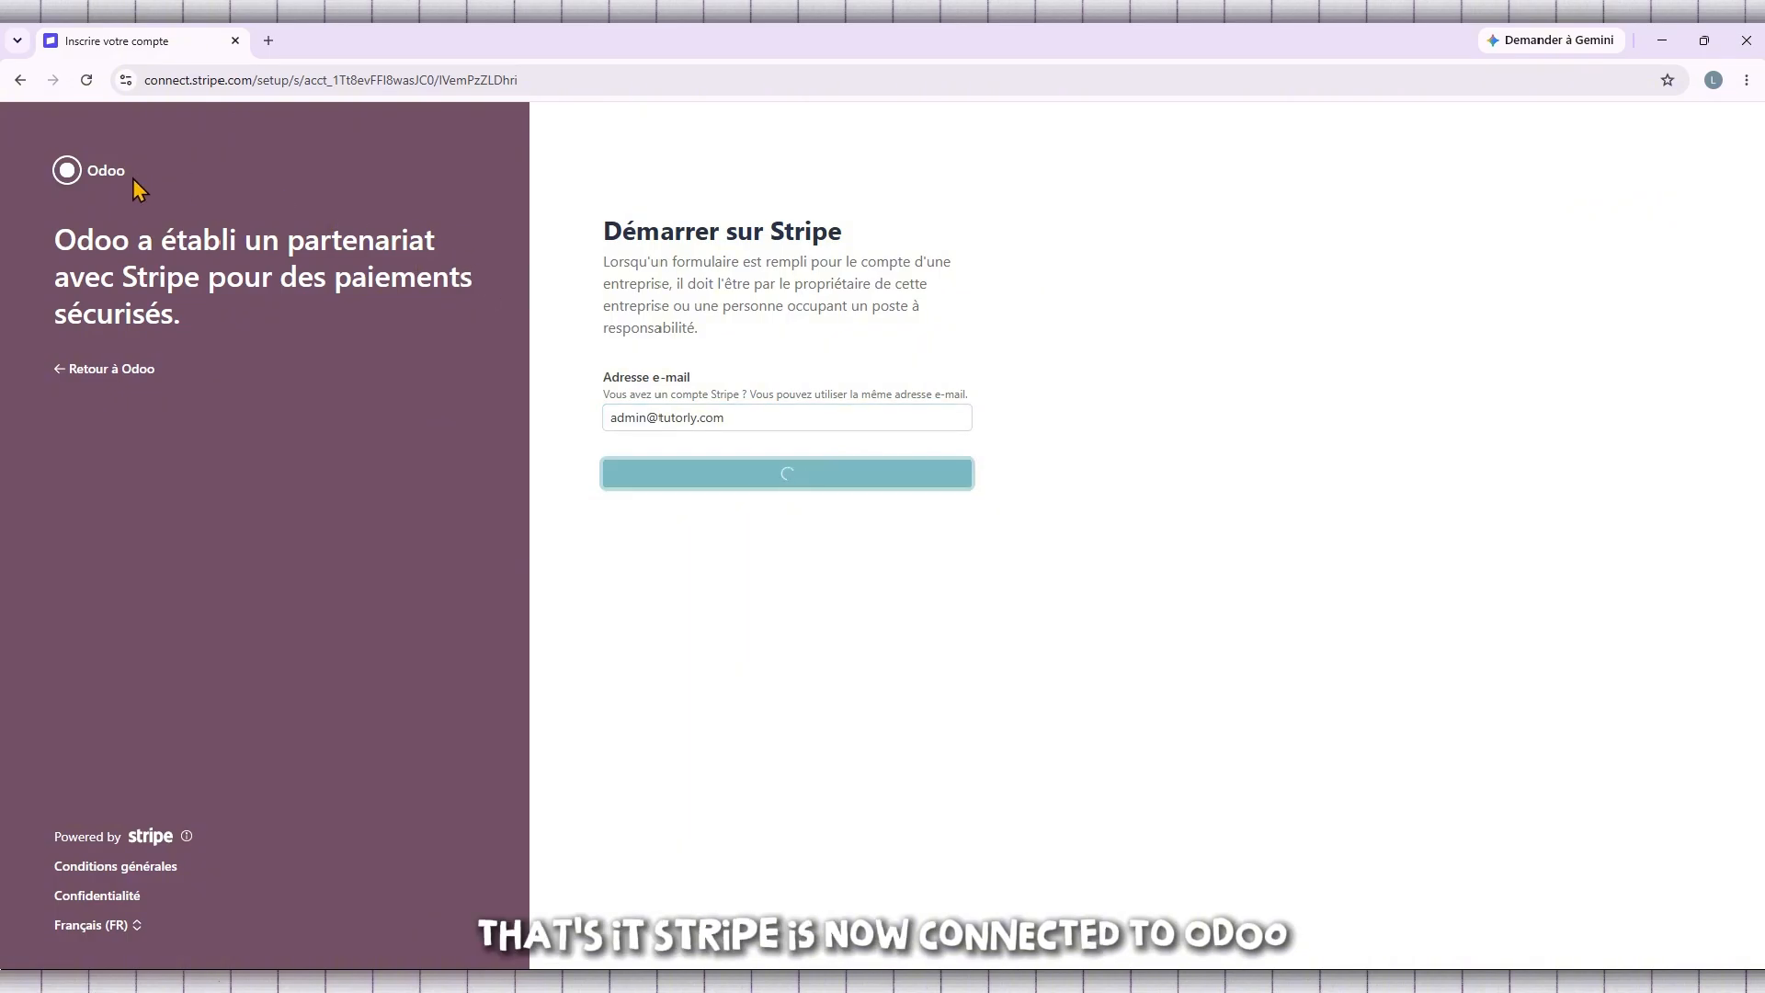
pyautogui.click(658, 497)
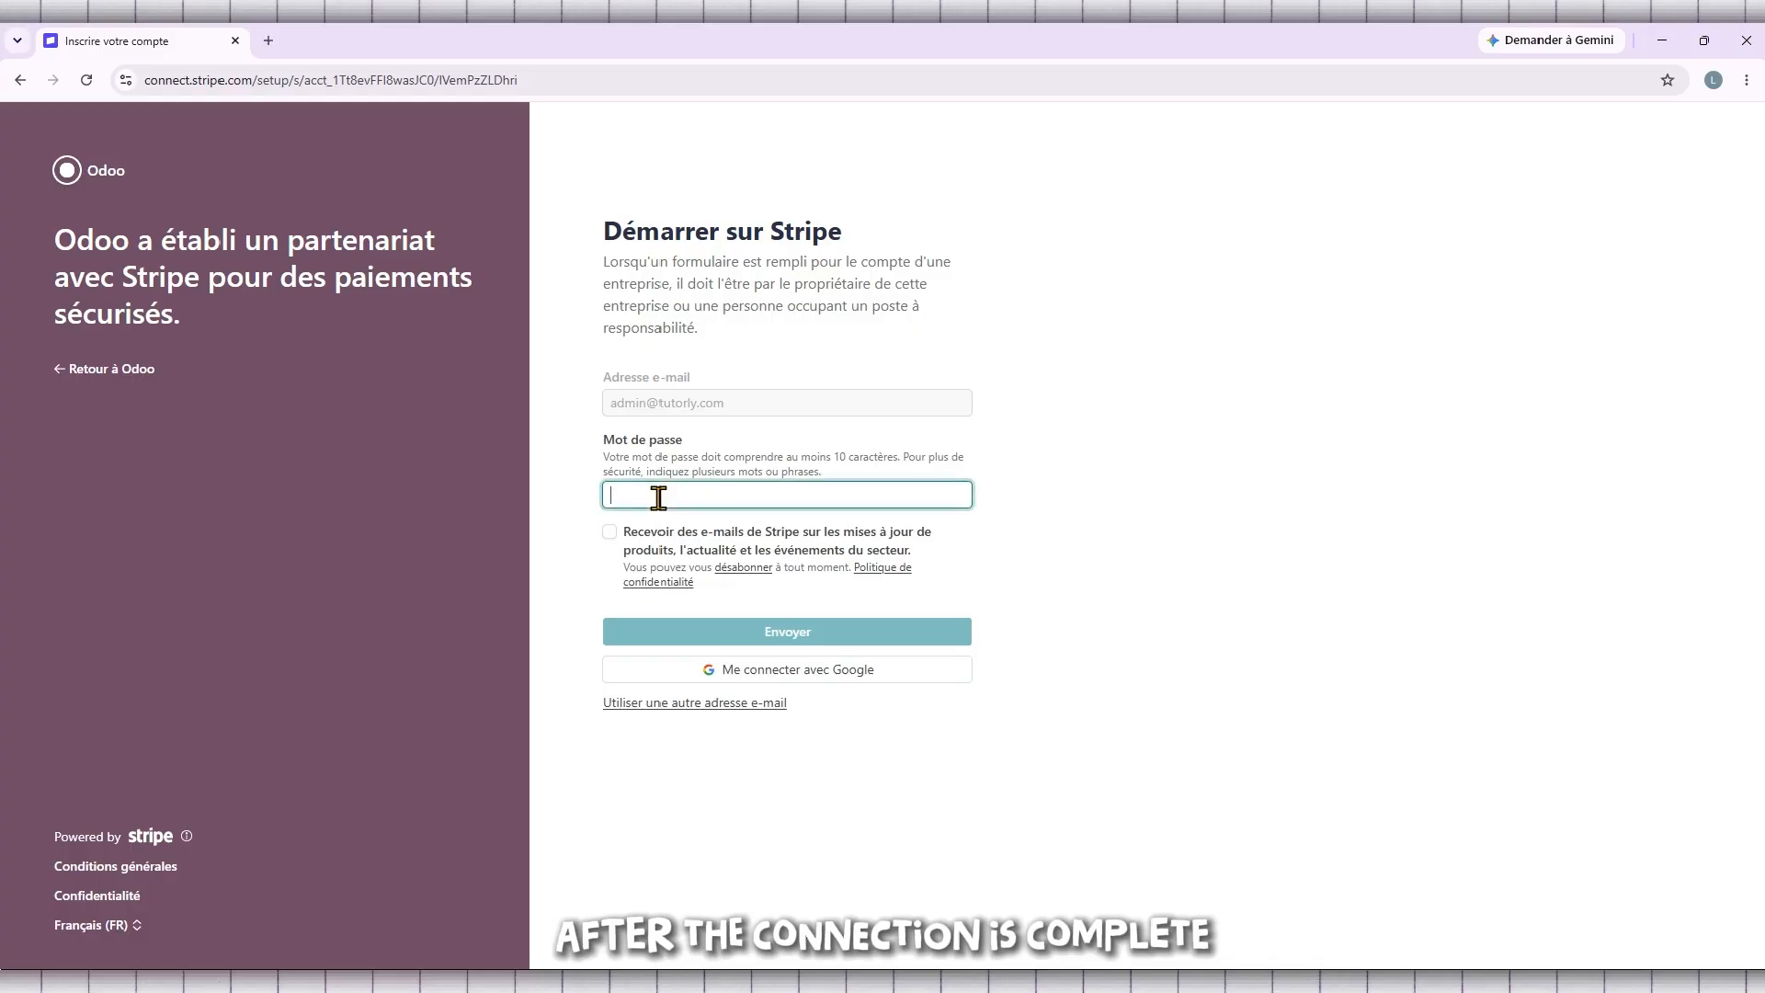
pyautogui.click(11, 84)
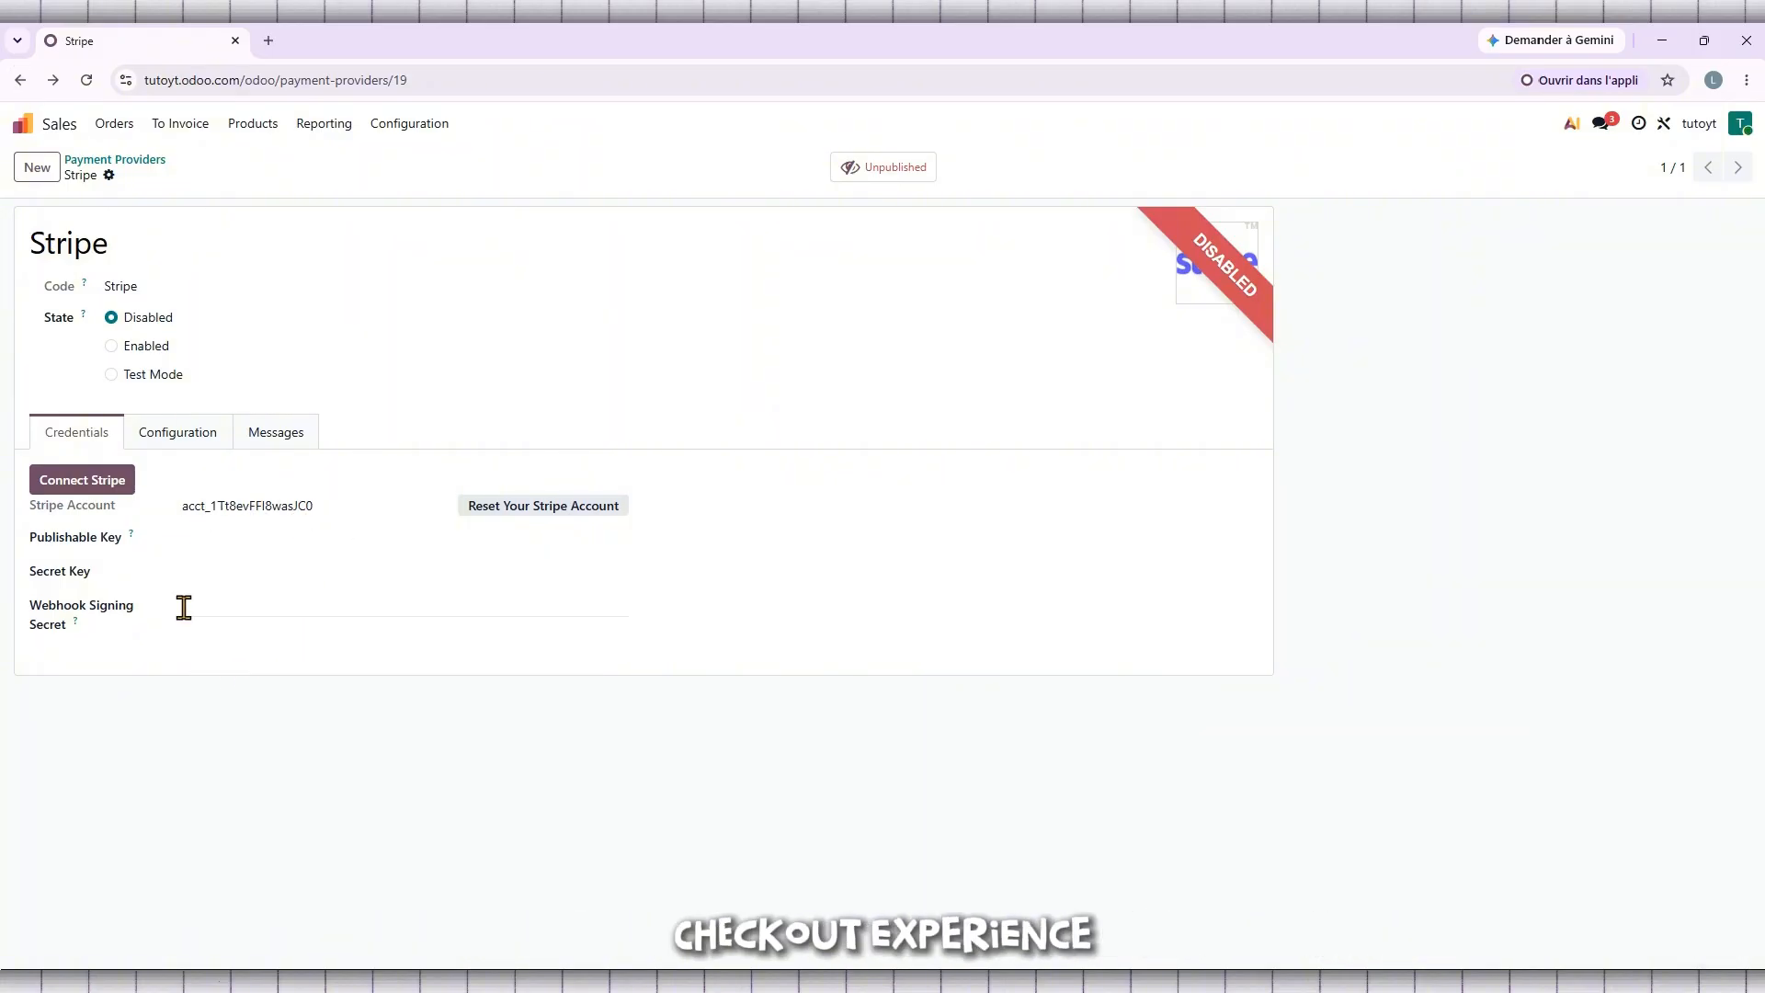
# Step: Set Stripe to Enabled and save, then close the onboarding-incomplete validation error
pyautogui.click(110, 347)
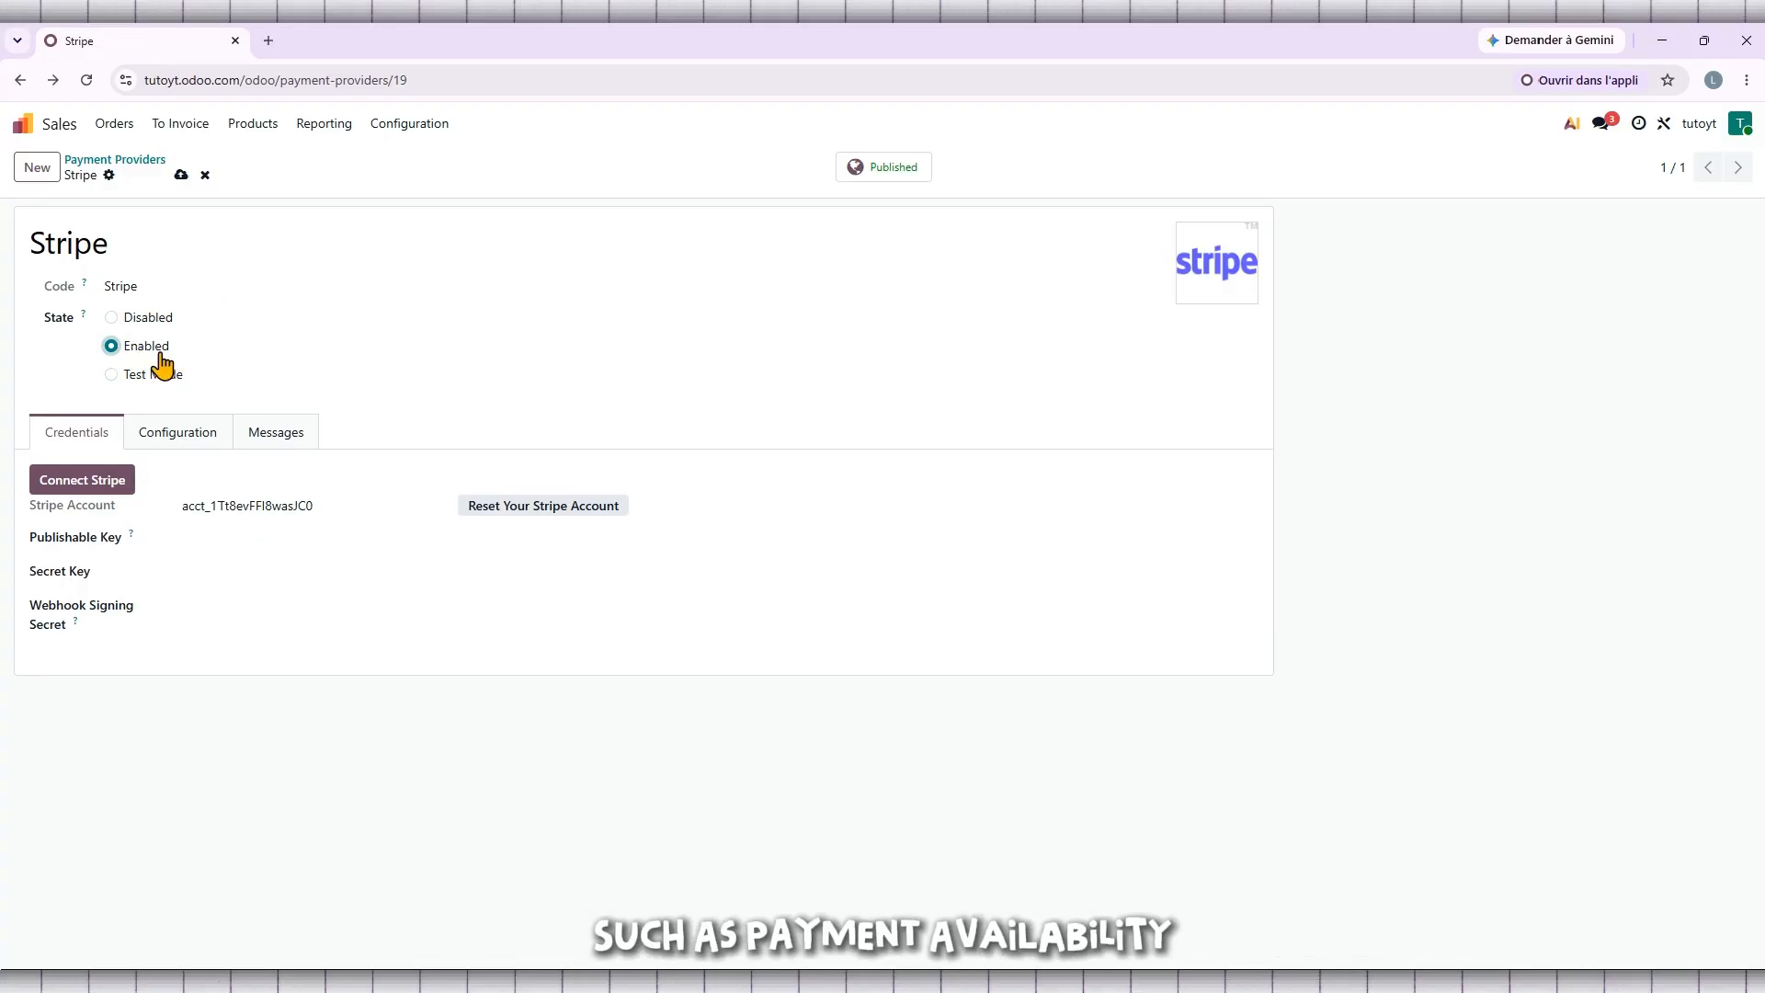
pyautogui.click(180, 176)
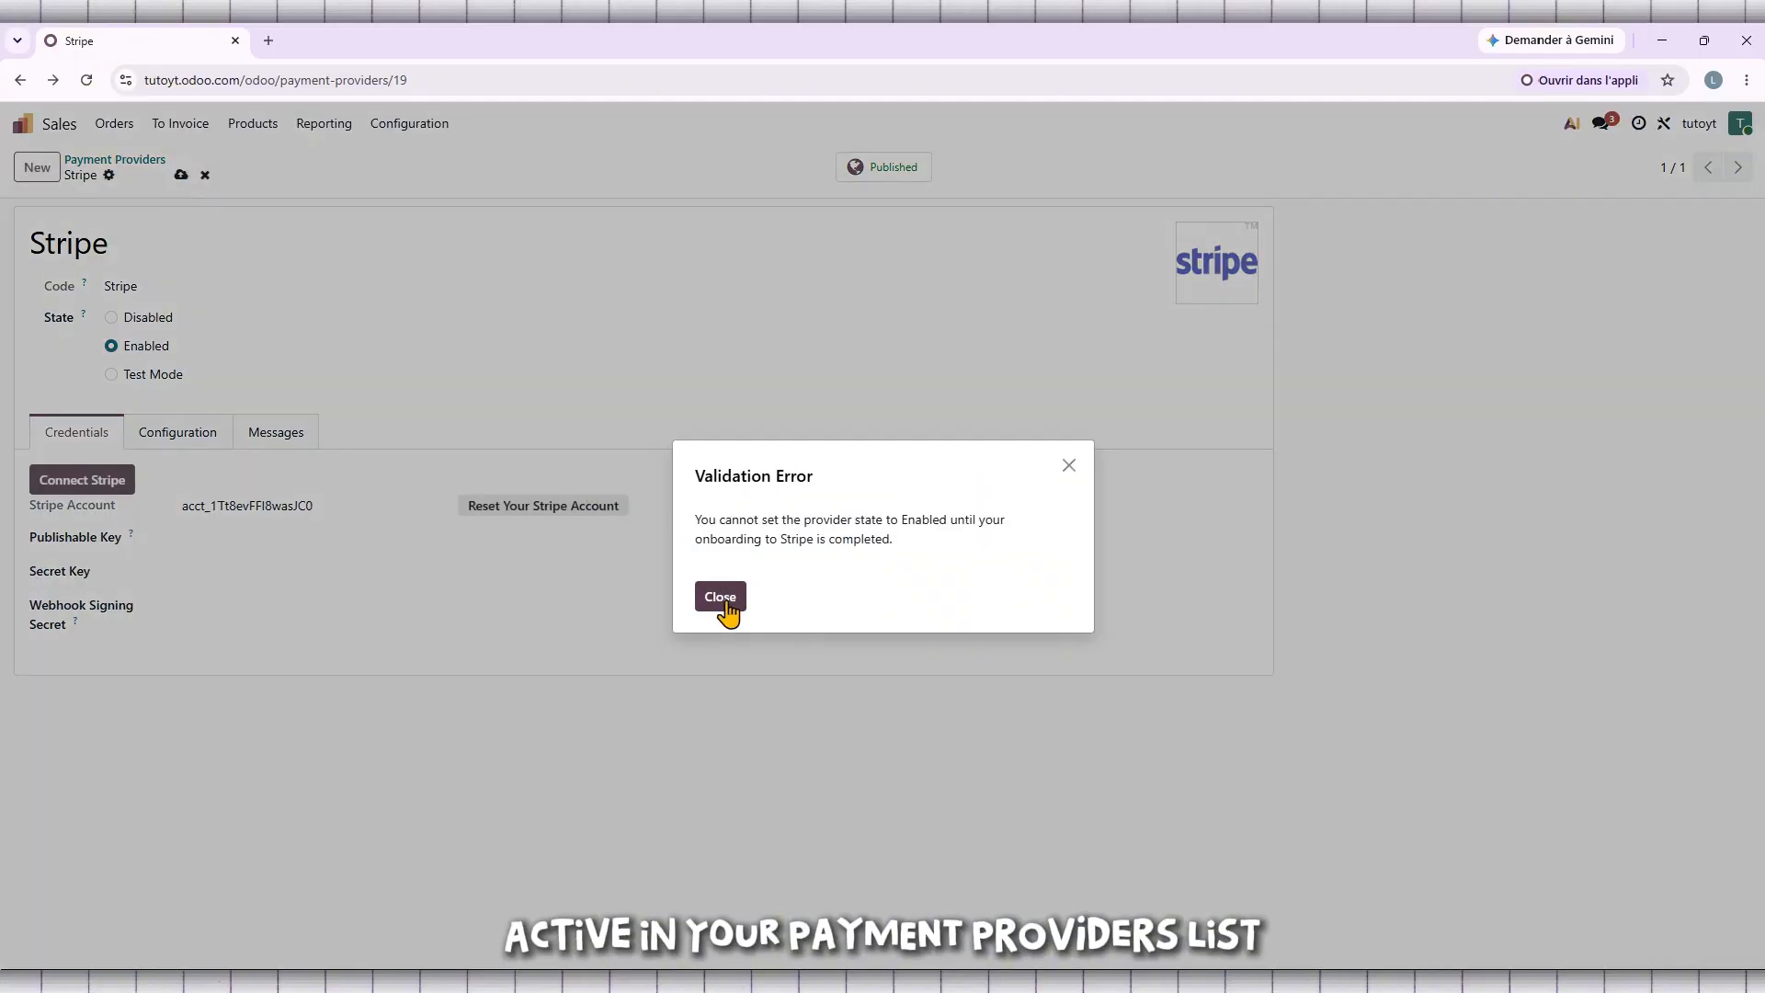
pyautogui.moveTo(908, 544); pyautogui.dragTo(686, 512)
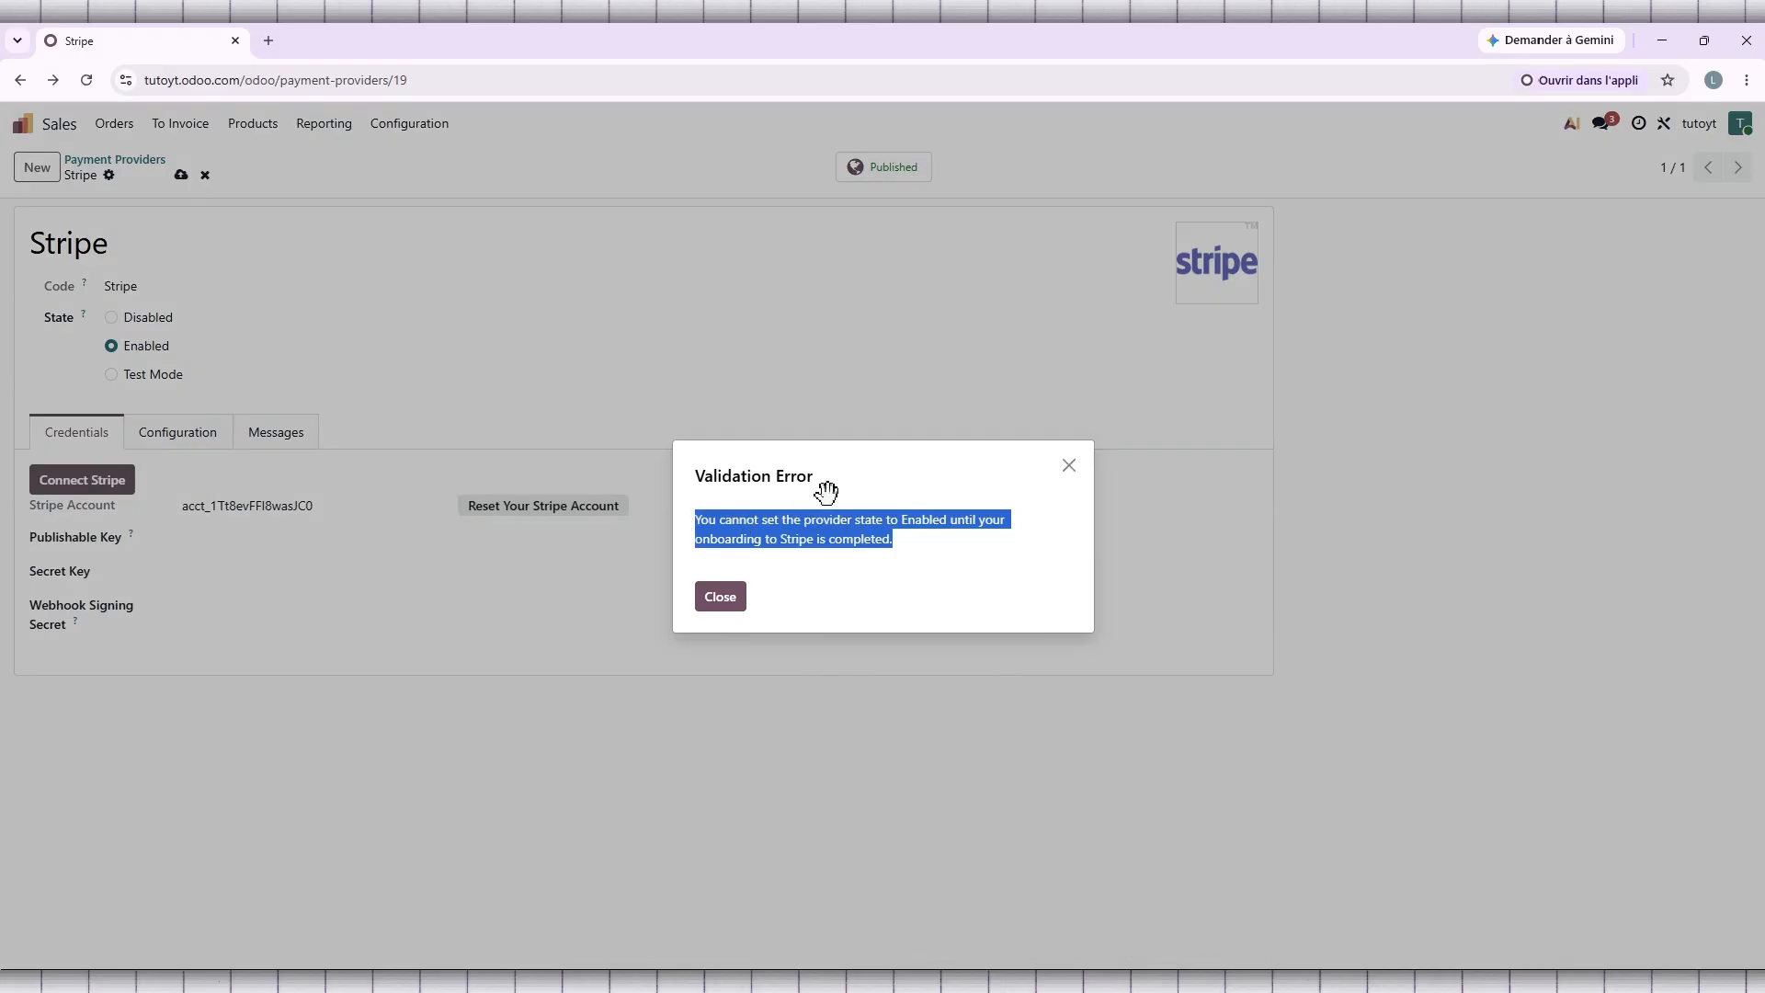
pyautogui.click(1069, 467)
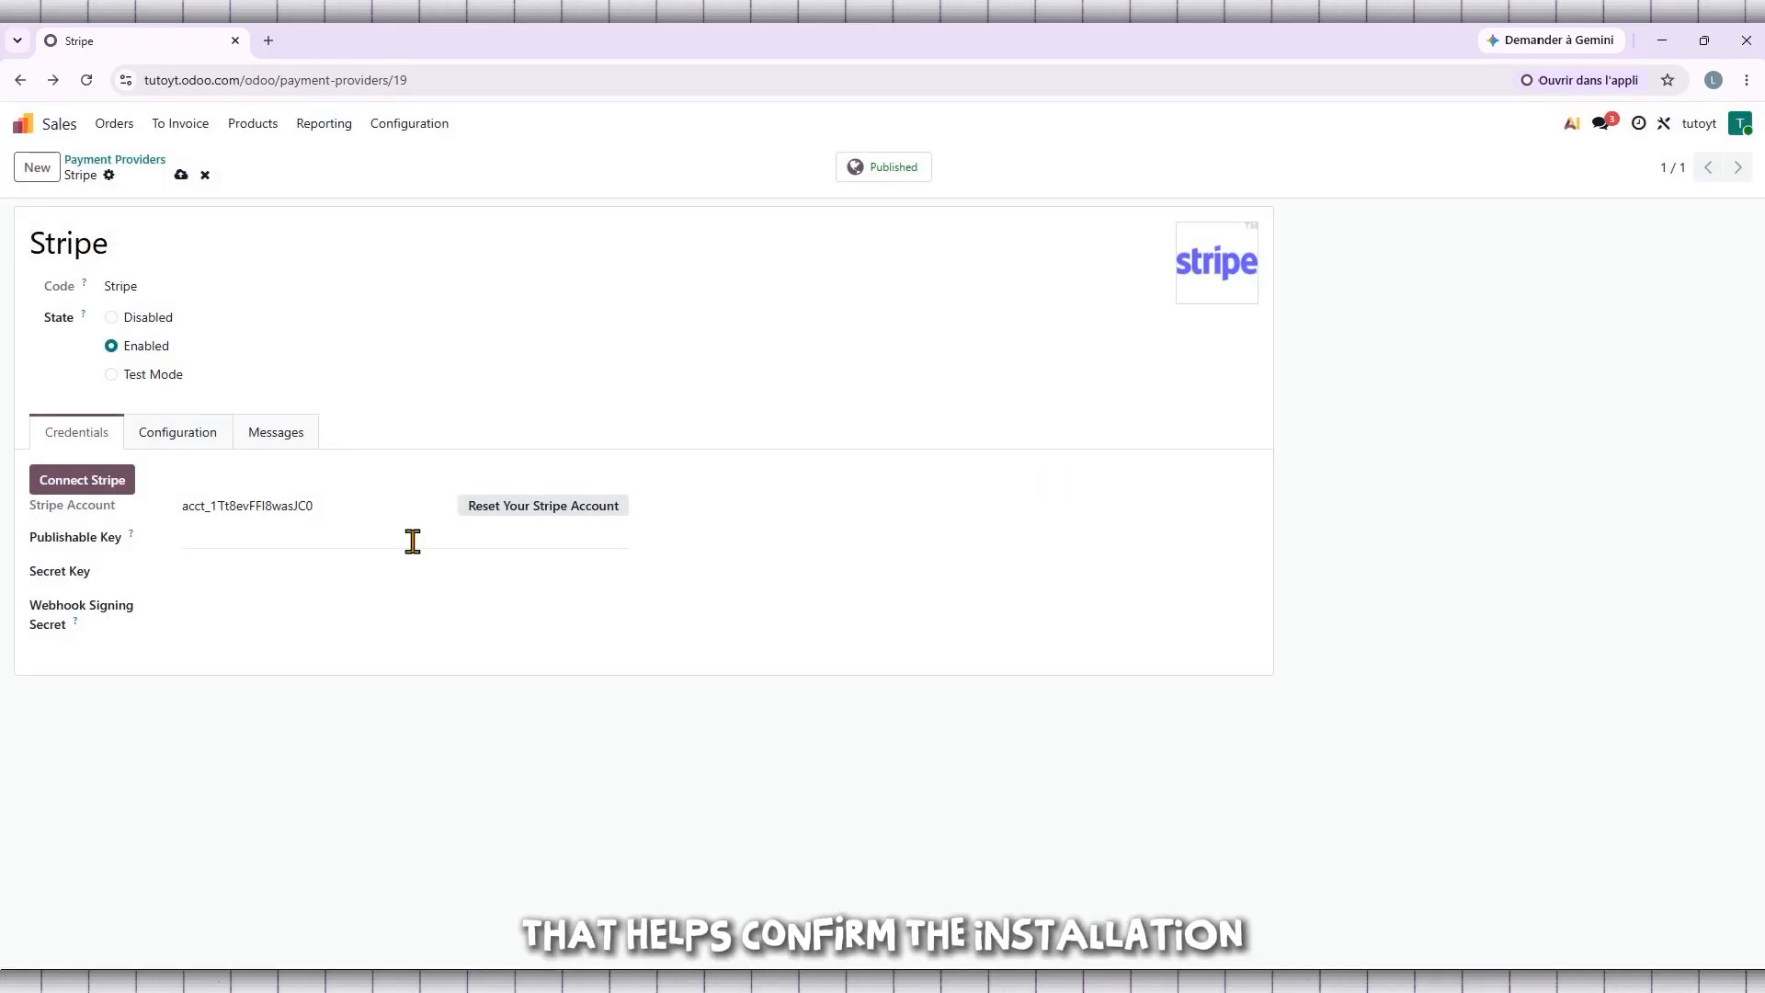
# Step: Enter the Stripe publishable key and the secret key
pyautogui.click(276, 540)
pyautogui.write('369')
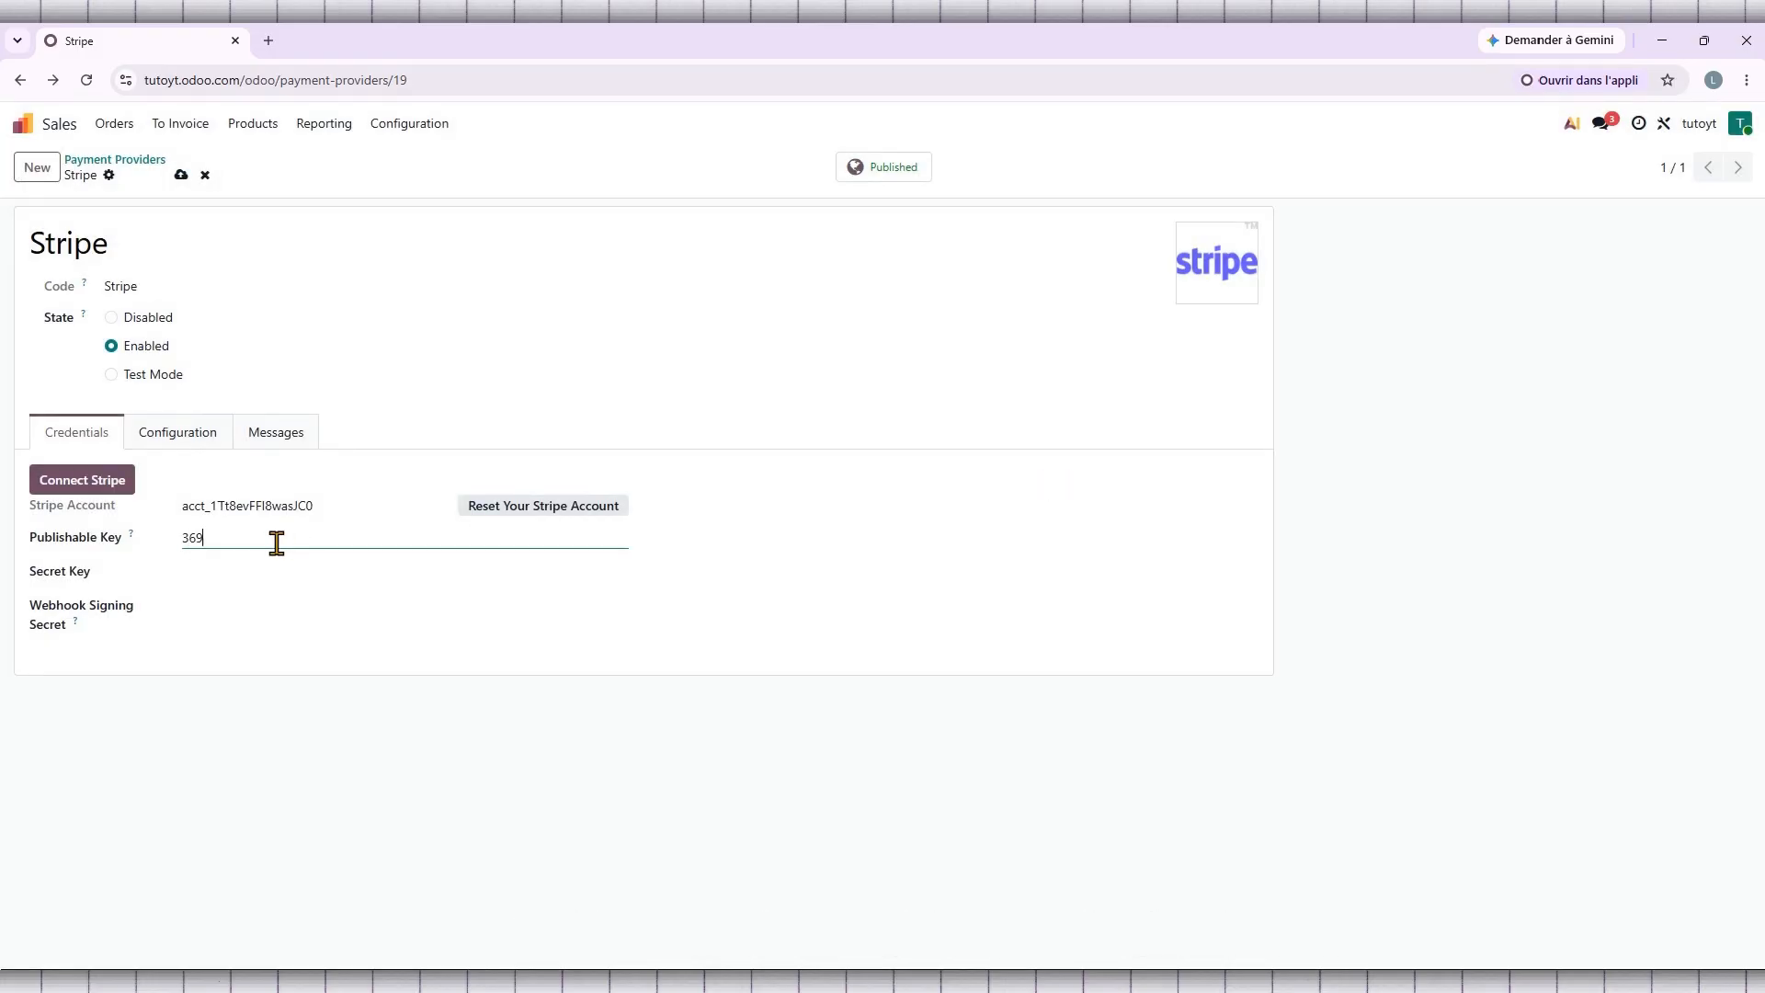
pyautogui.write('8521478')
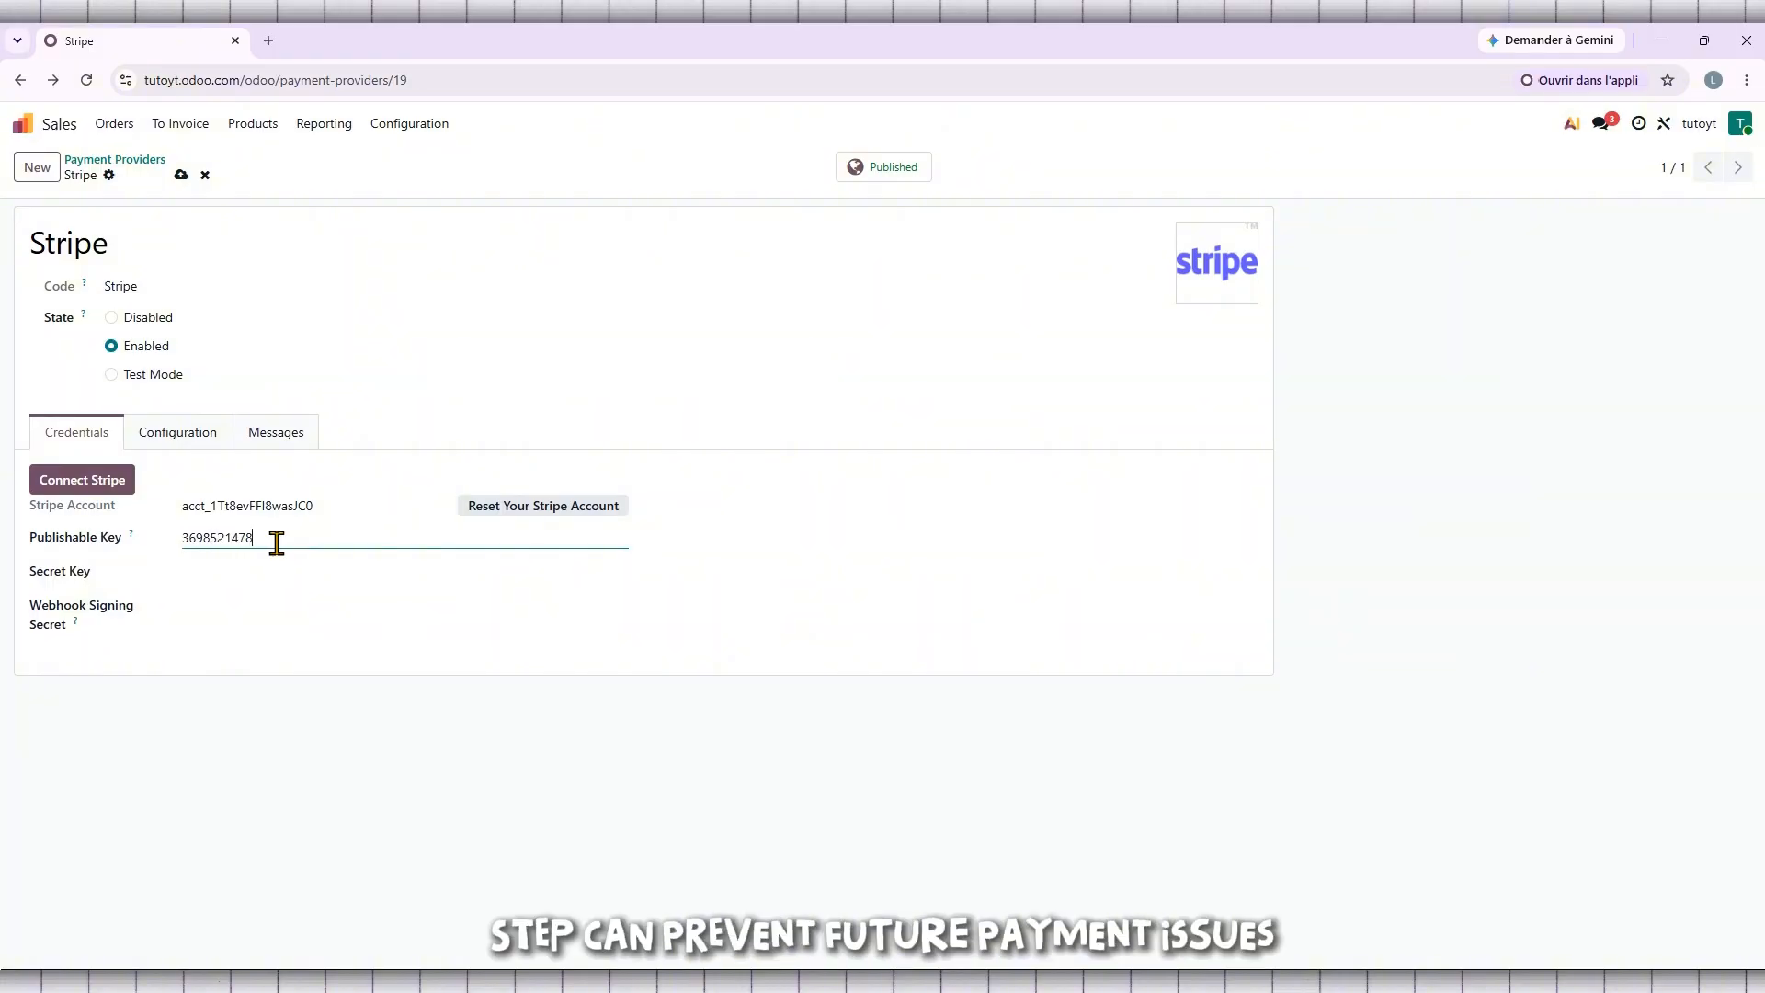
pyautogui.click(256, 580)
pyautogui.click(256, 580)
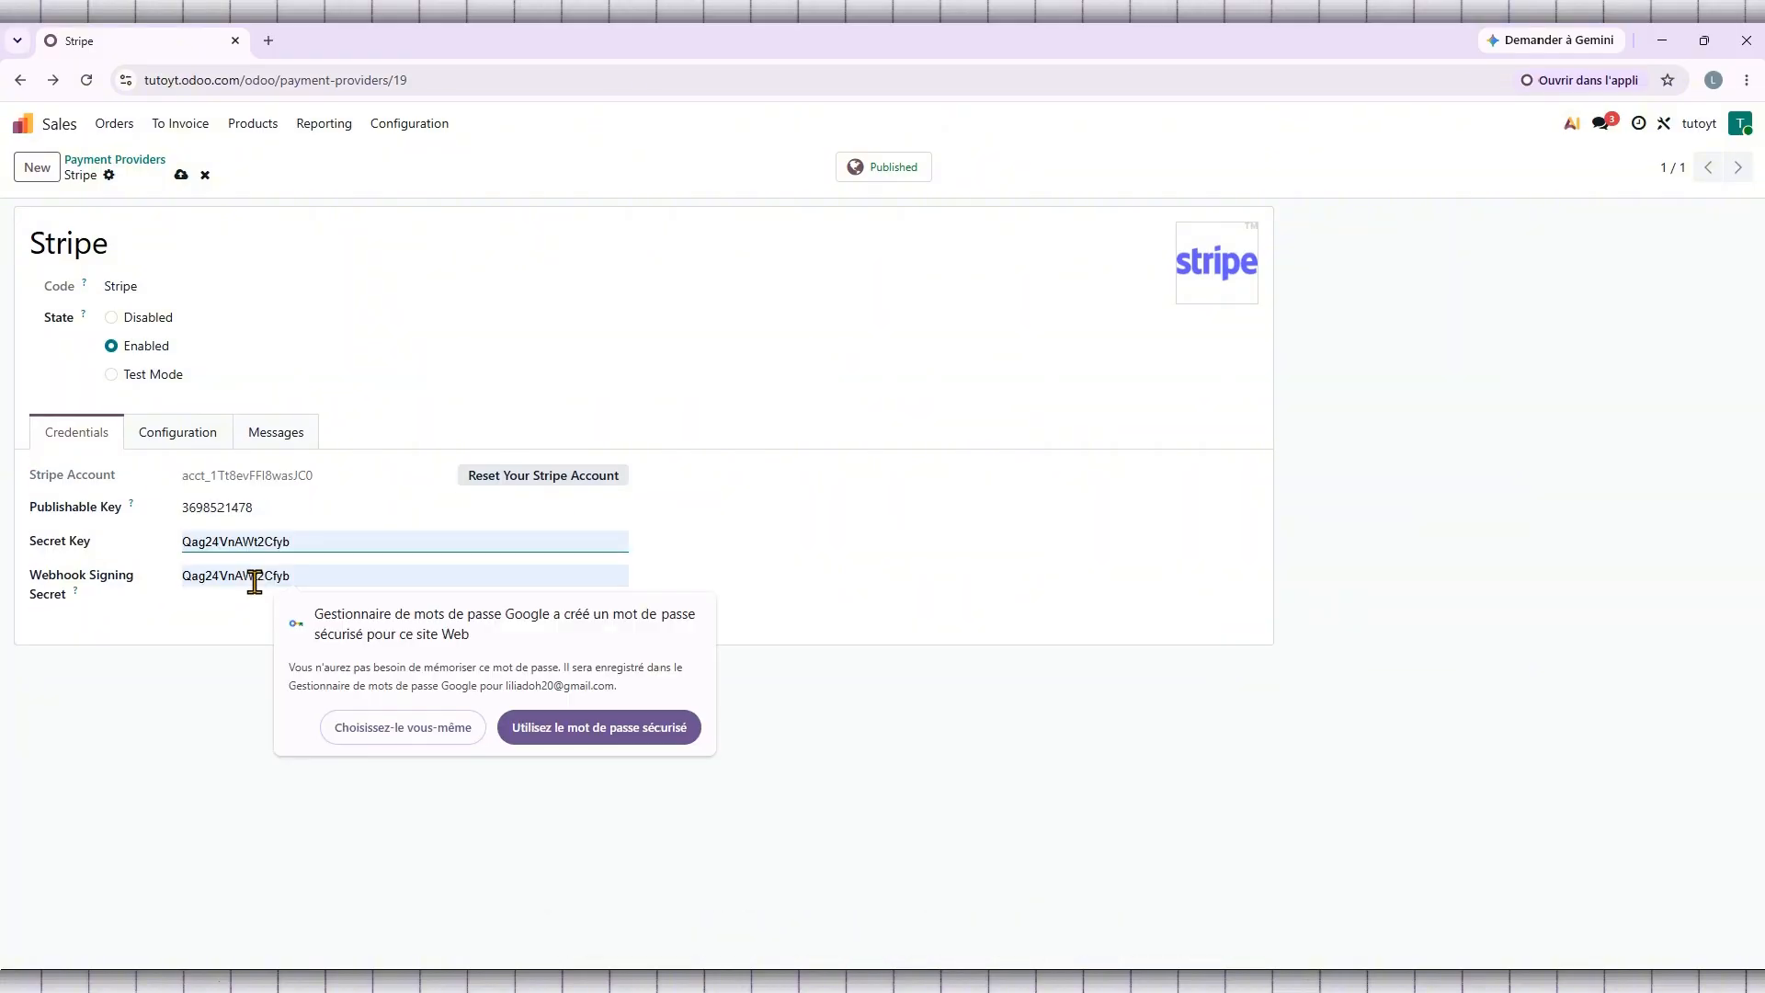
pyautogui.click(221, 635)
pyautogui.click(233, 544)
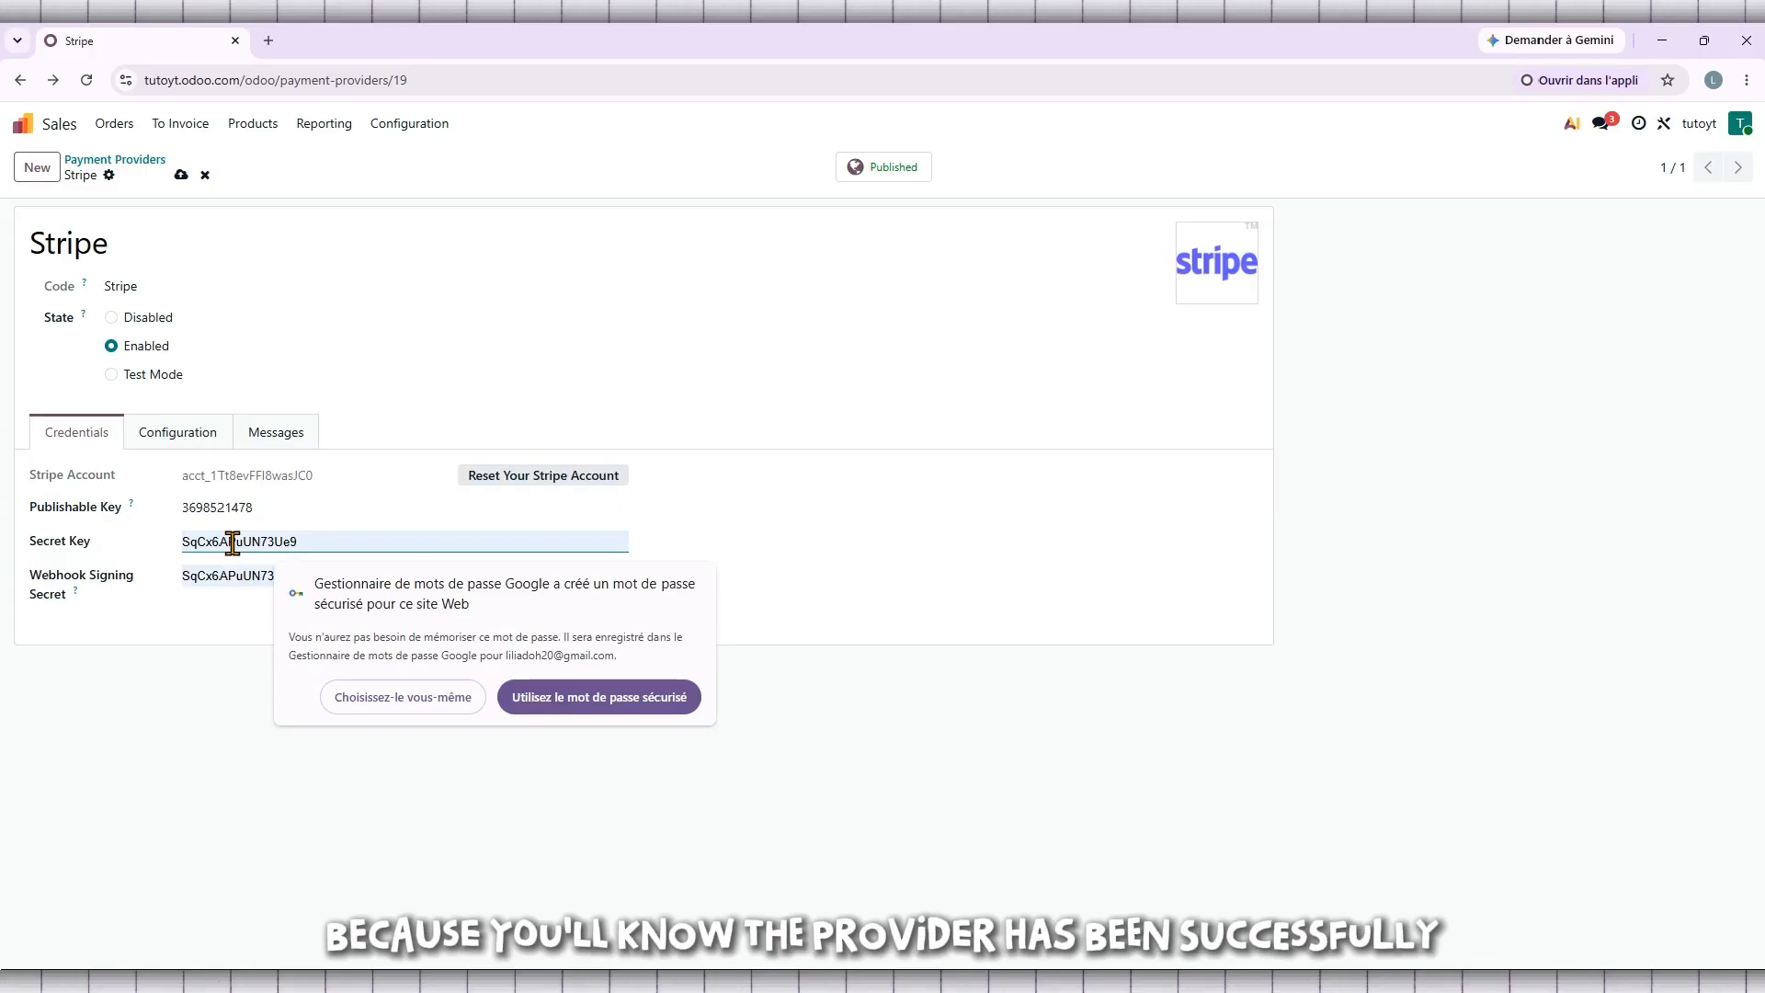
pyautogui.write('•')
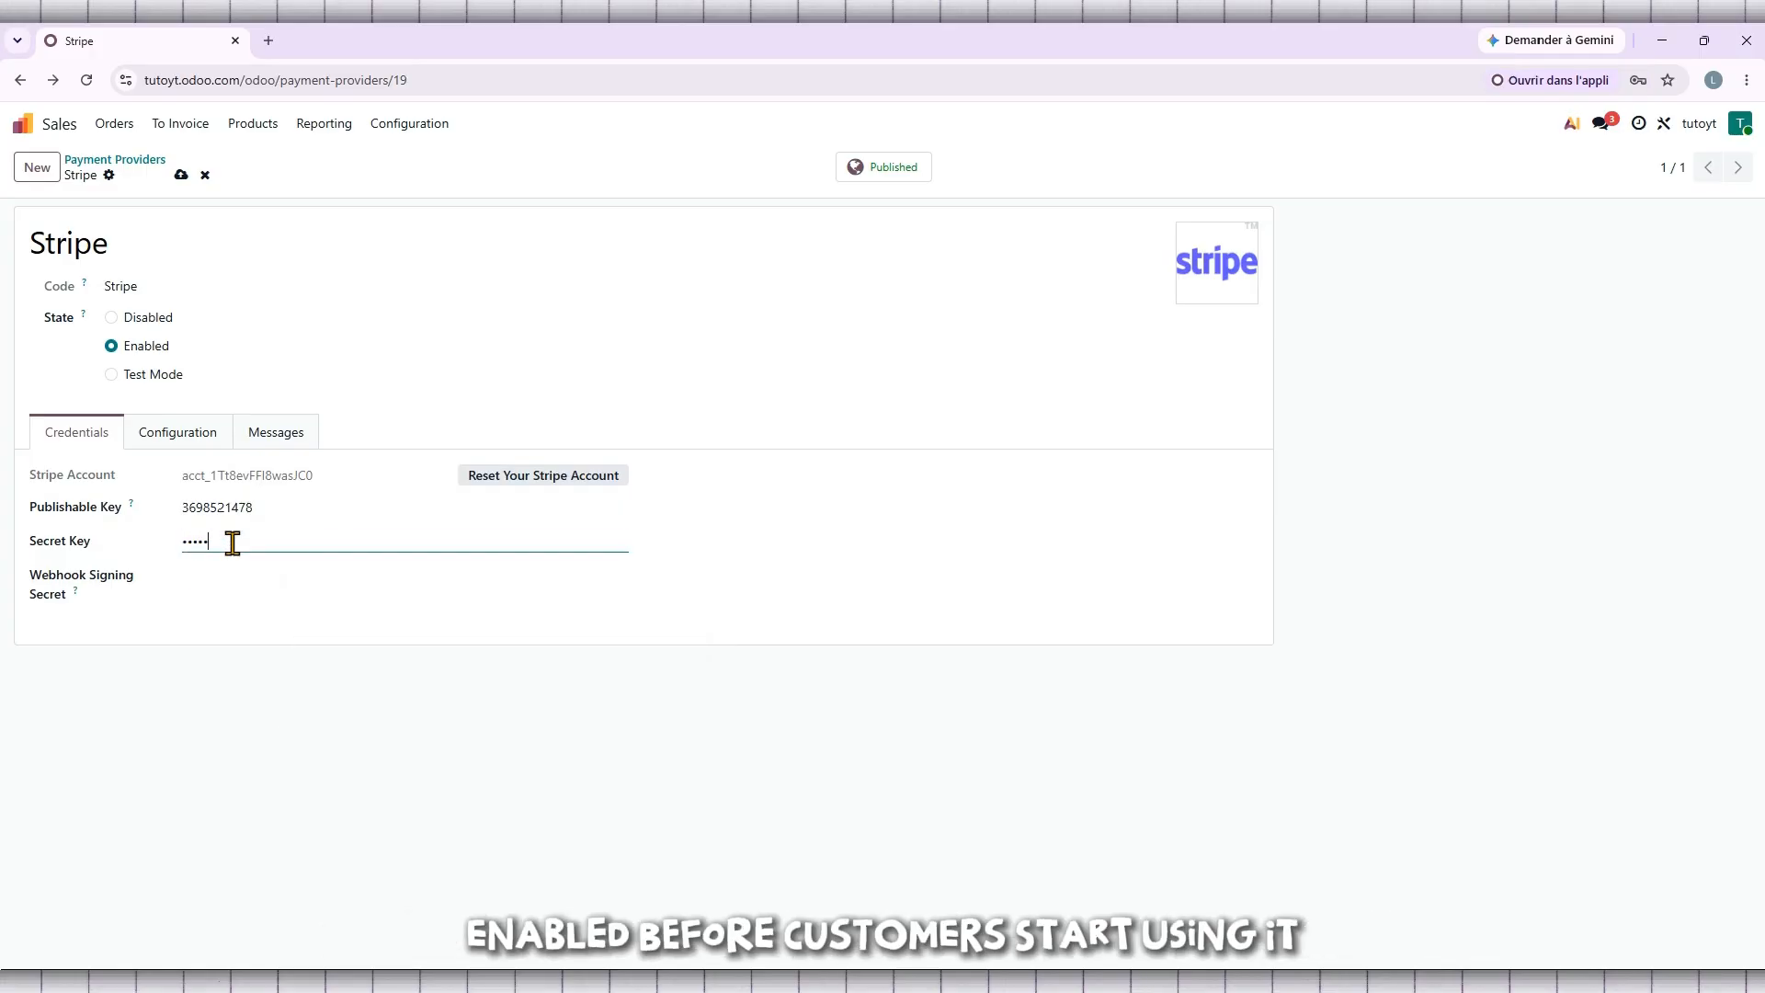
pyautogui.write('•••••••••••')
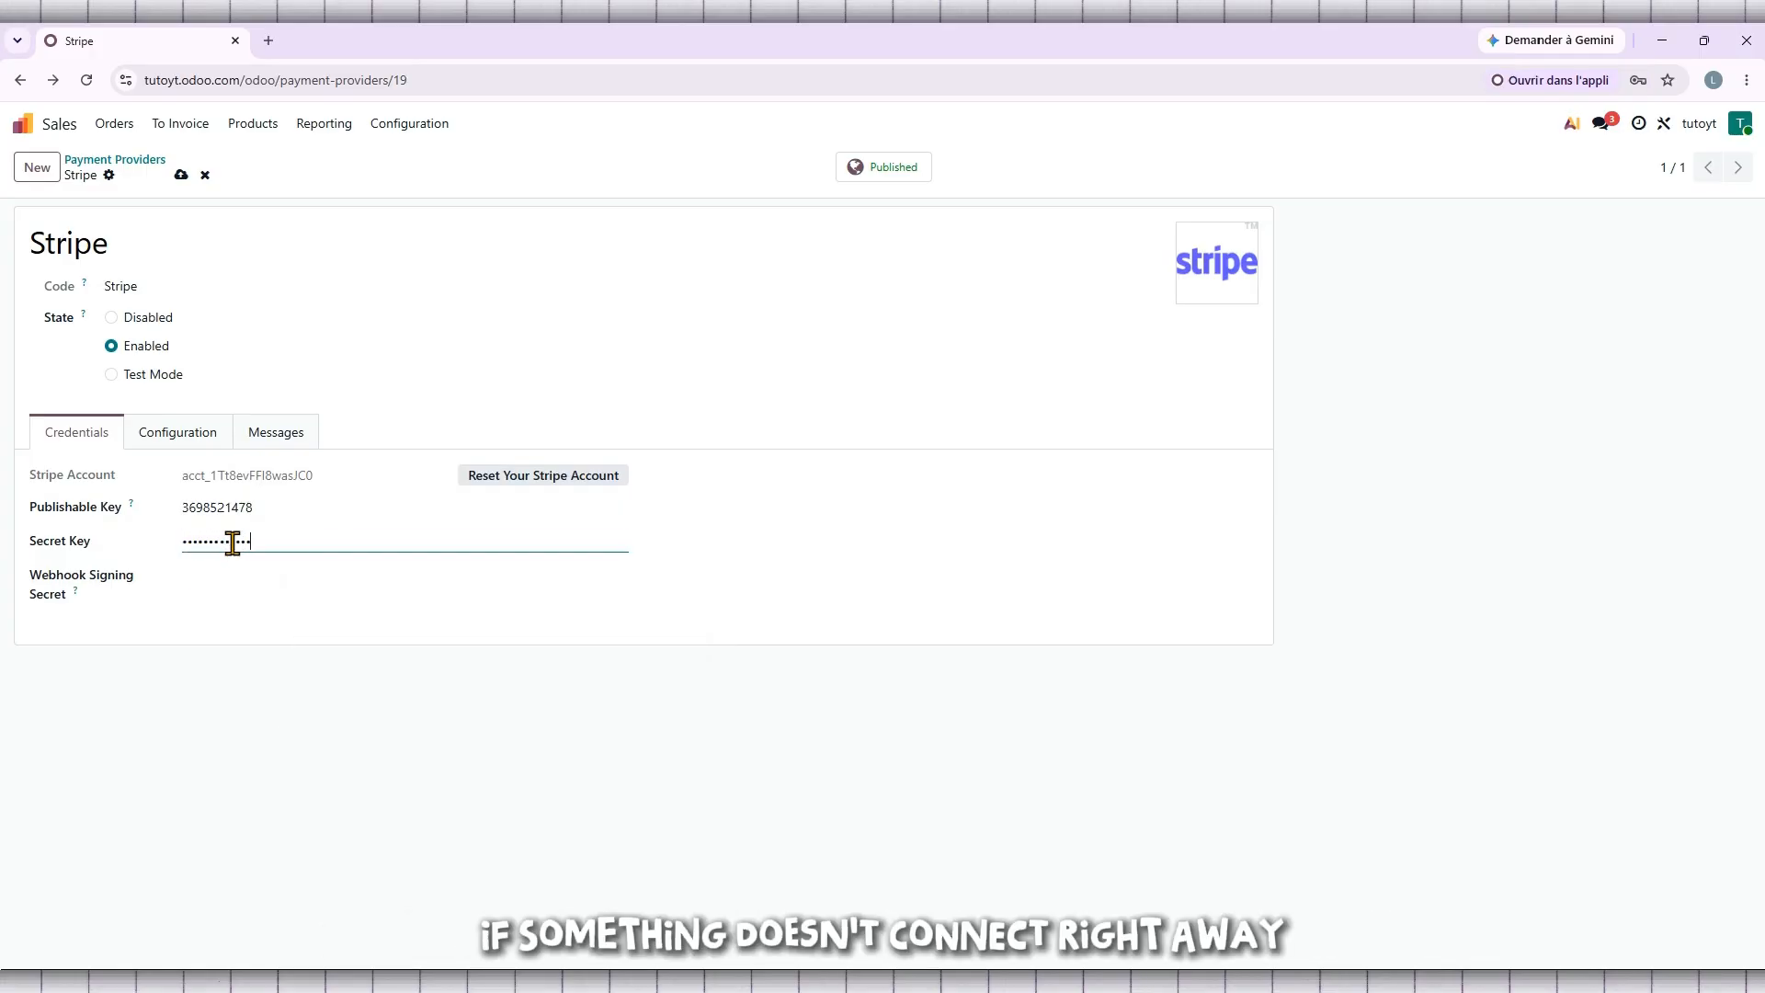
# Step: Enter the webhook signing secret and save the Stripe credentials
pyautogui.click(236, 586)
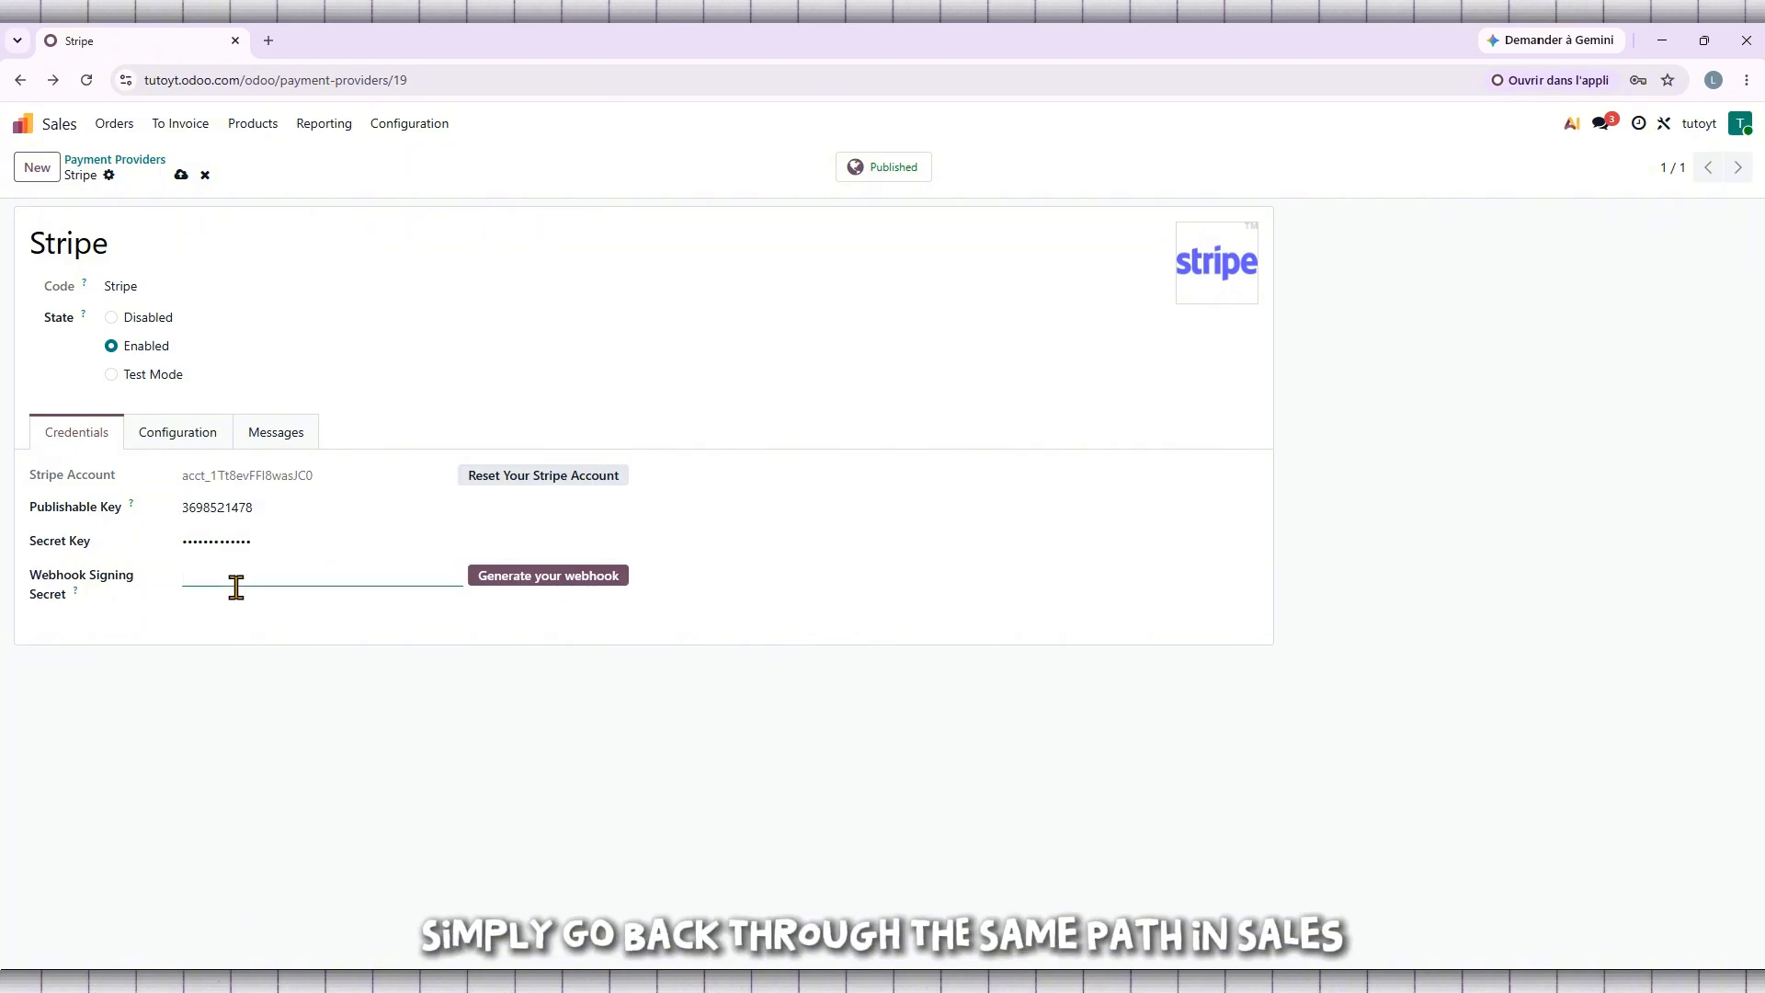
pyautogui.write('••••••')
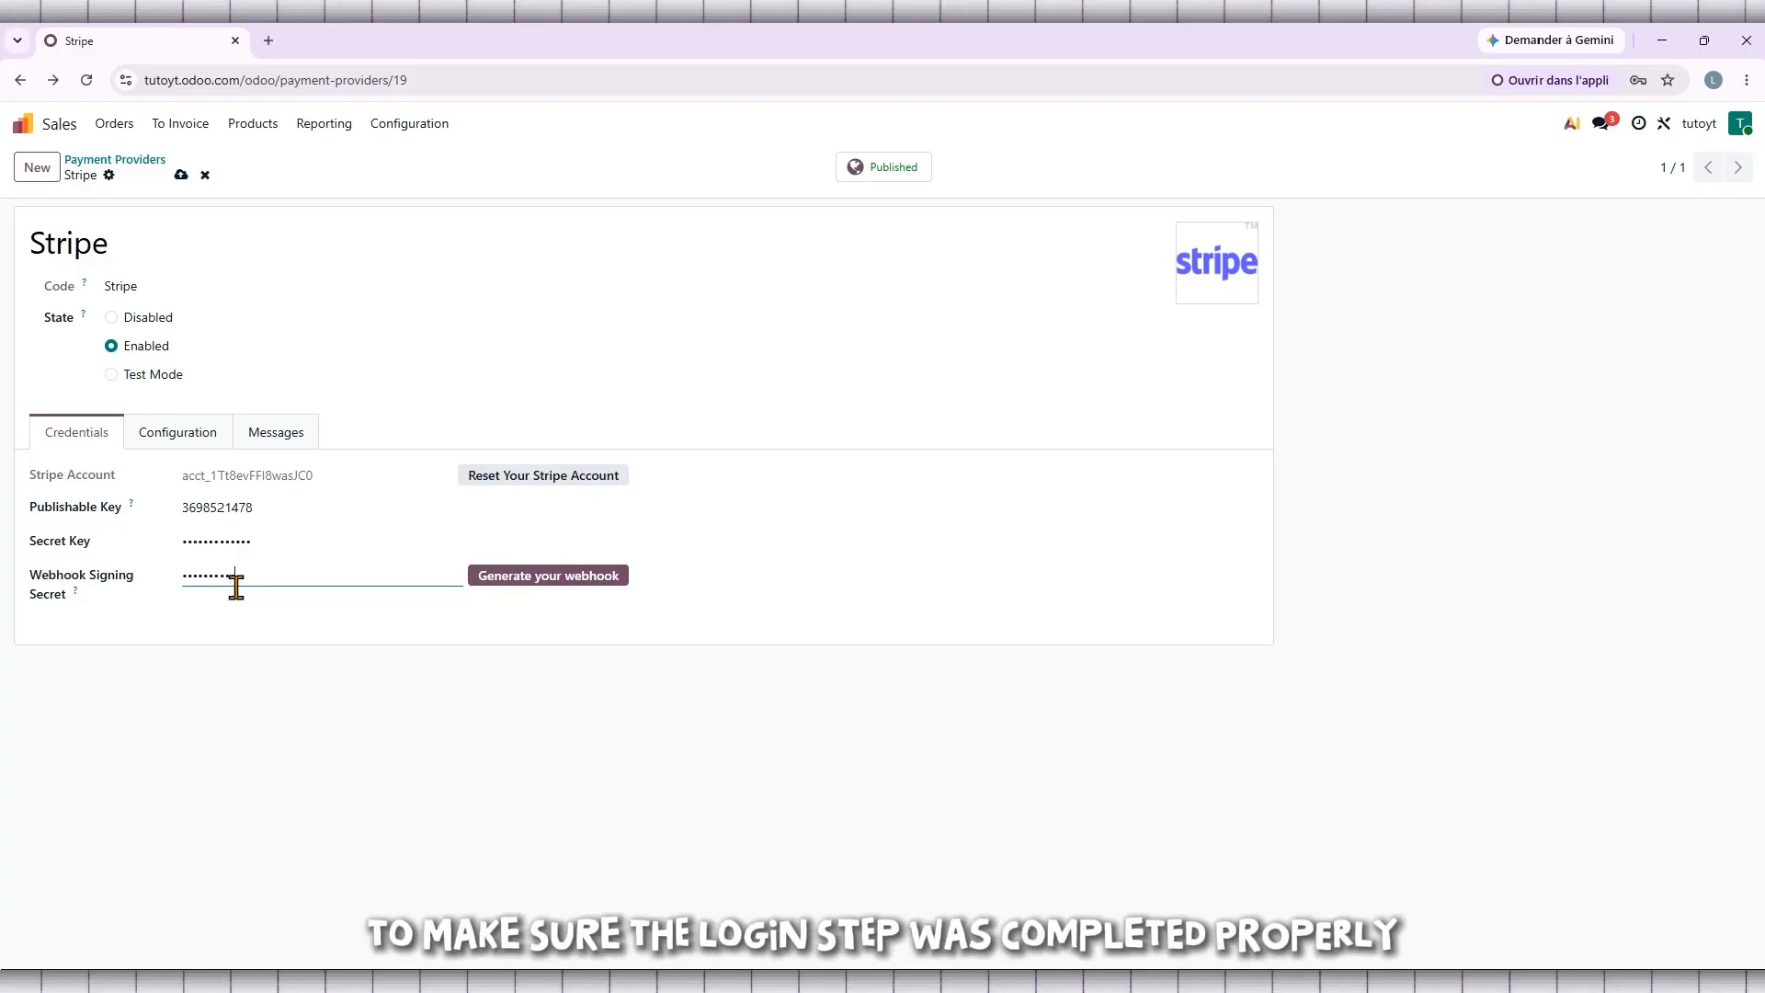
pyautogui.click(180, 174)
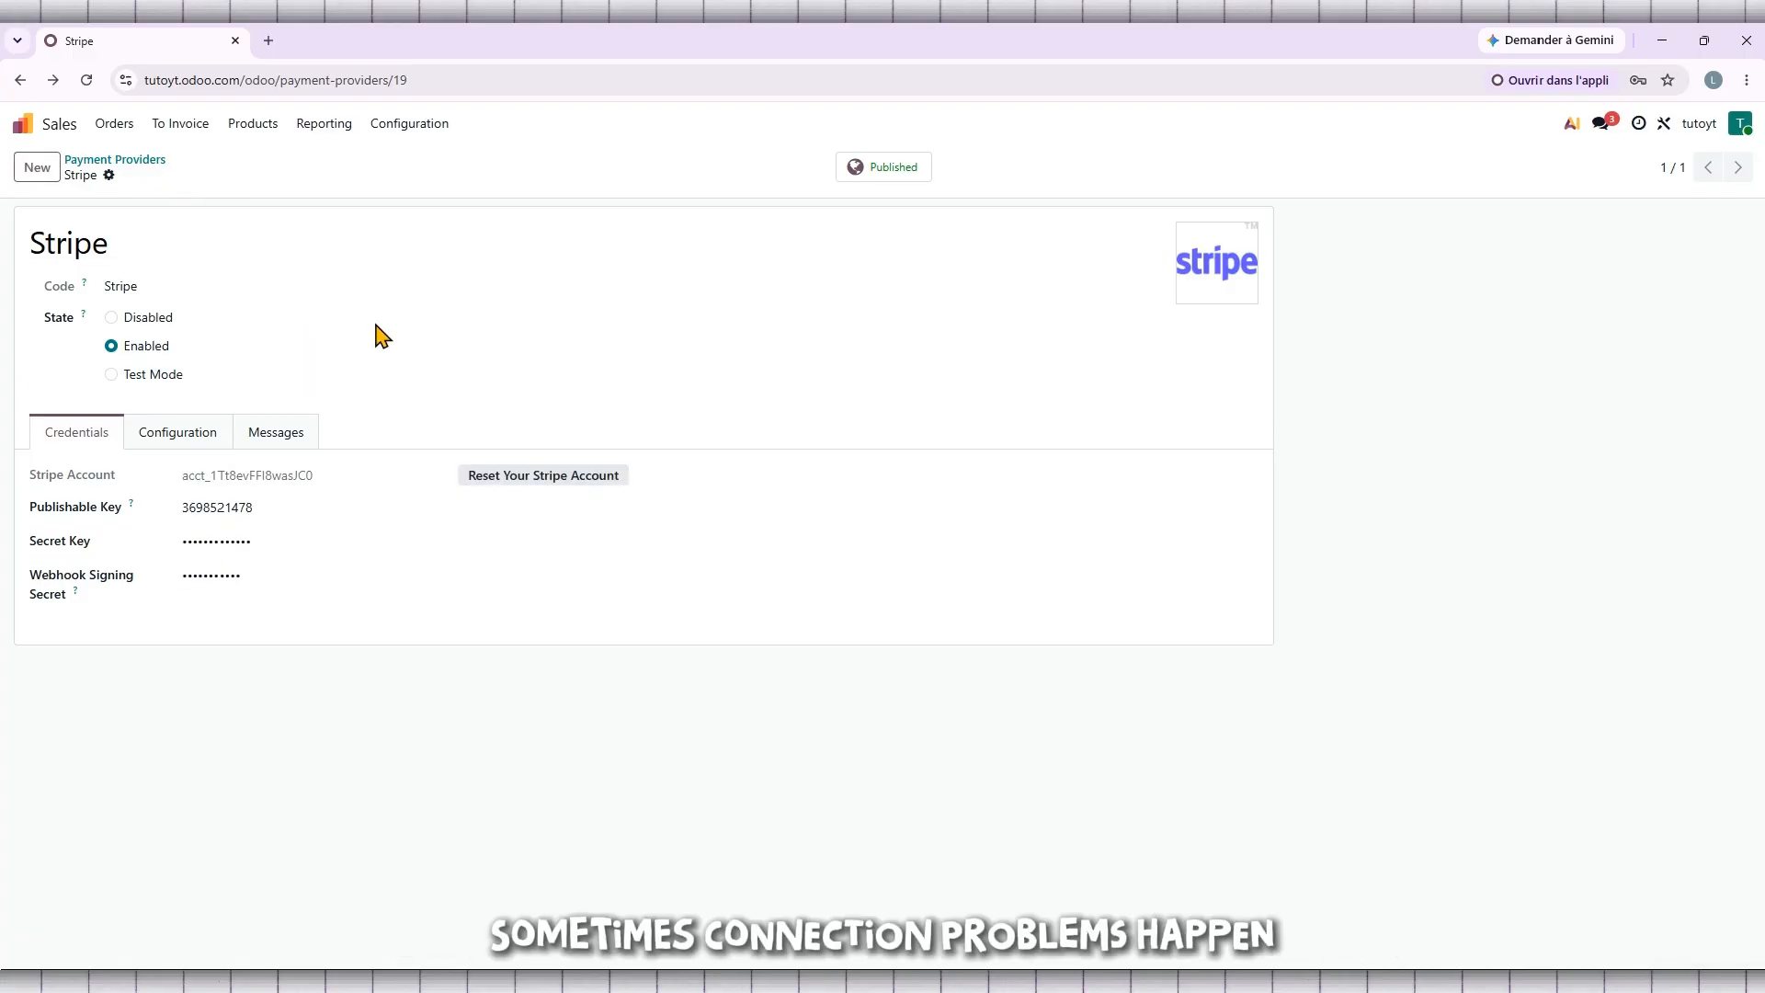
# Step: Back on the providers list, close Chrome's save-password prompt and return to Odoo's home grid
pyautogui.click(21, 81)
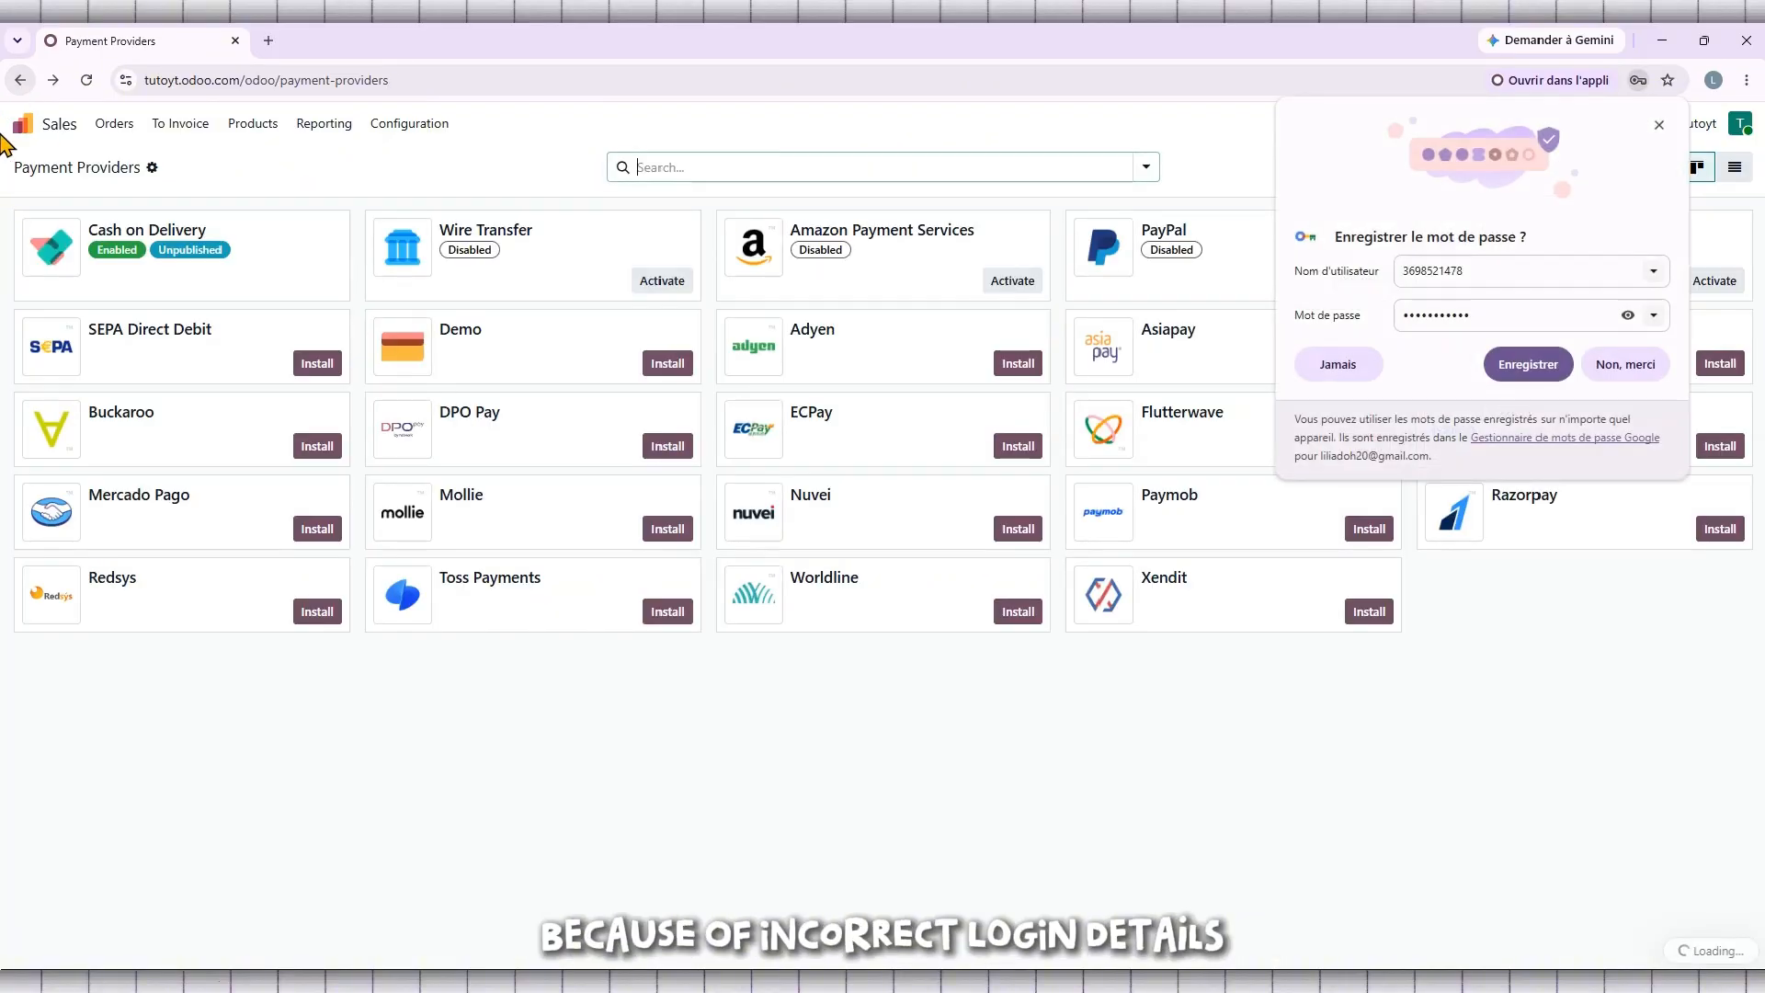
pyautogui.click(1660, 124)
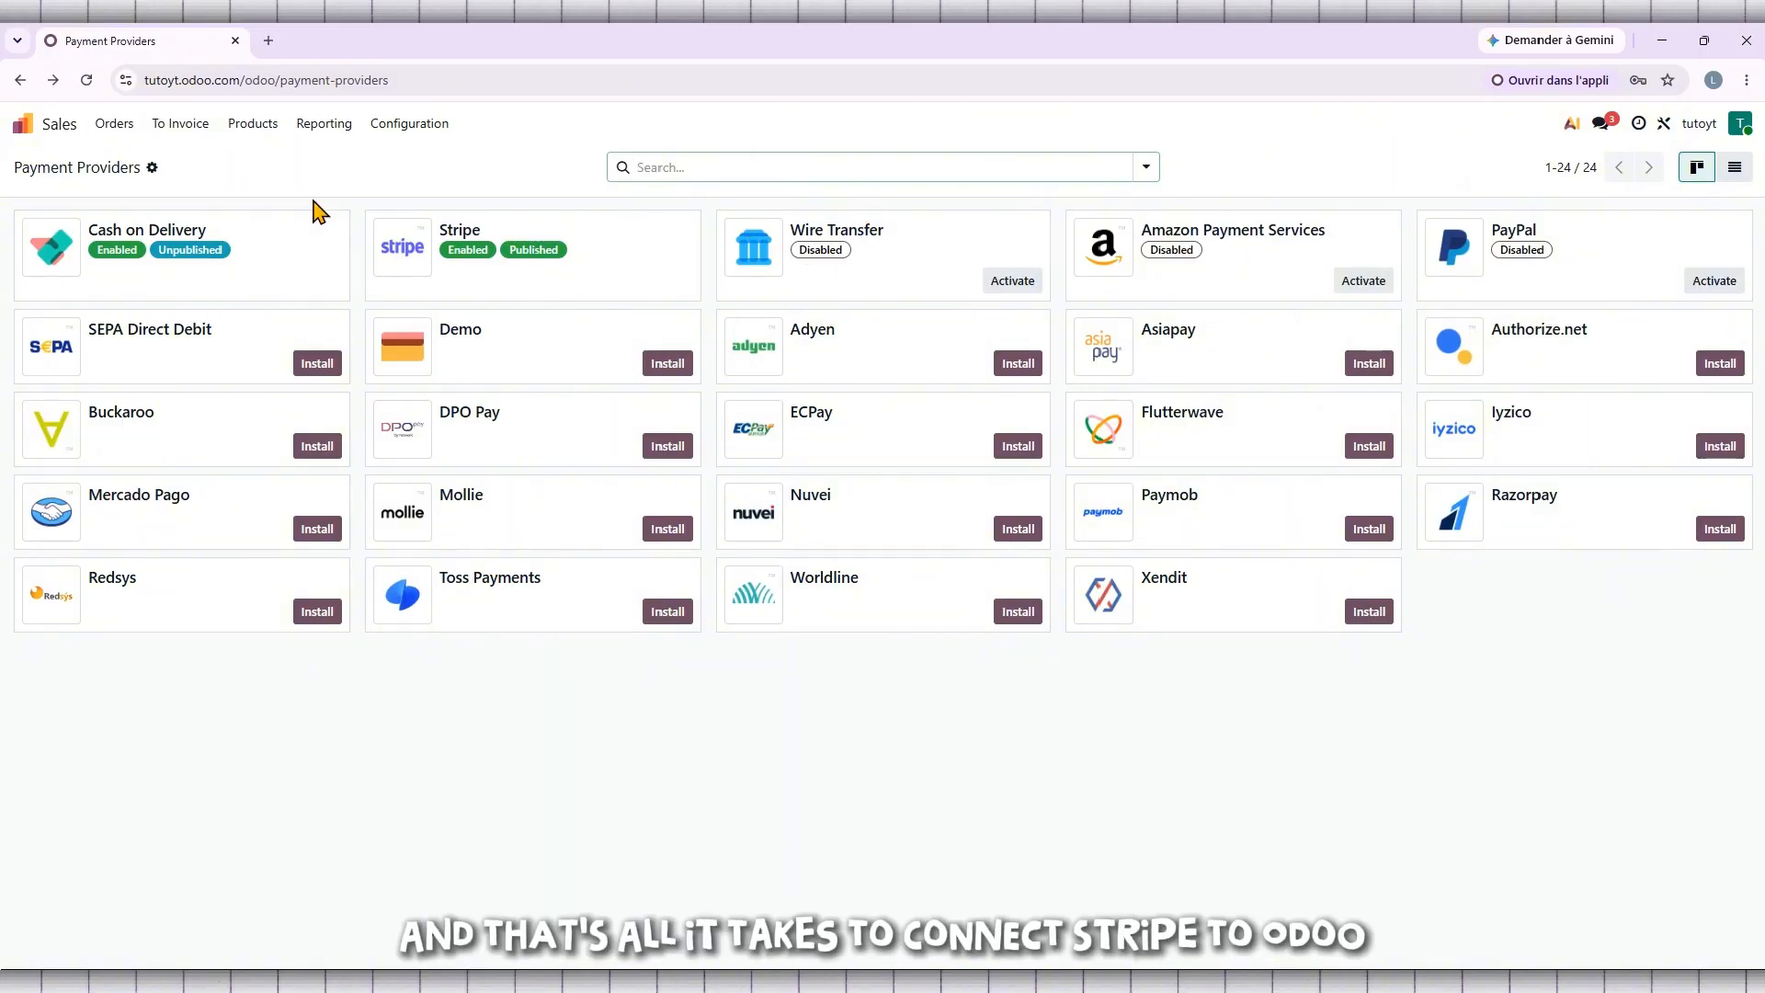
pyautogui.click(25, 127)
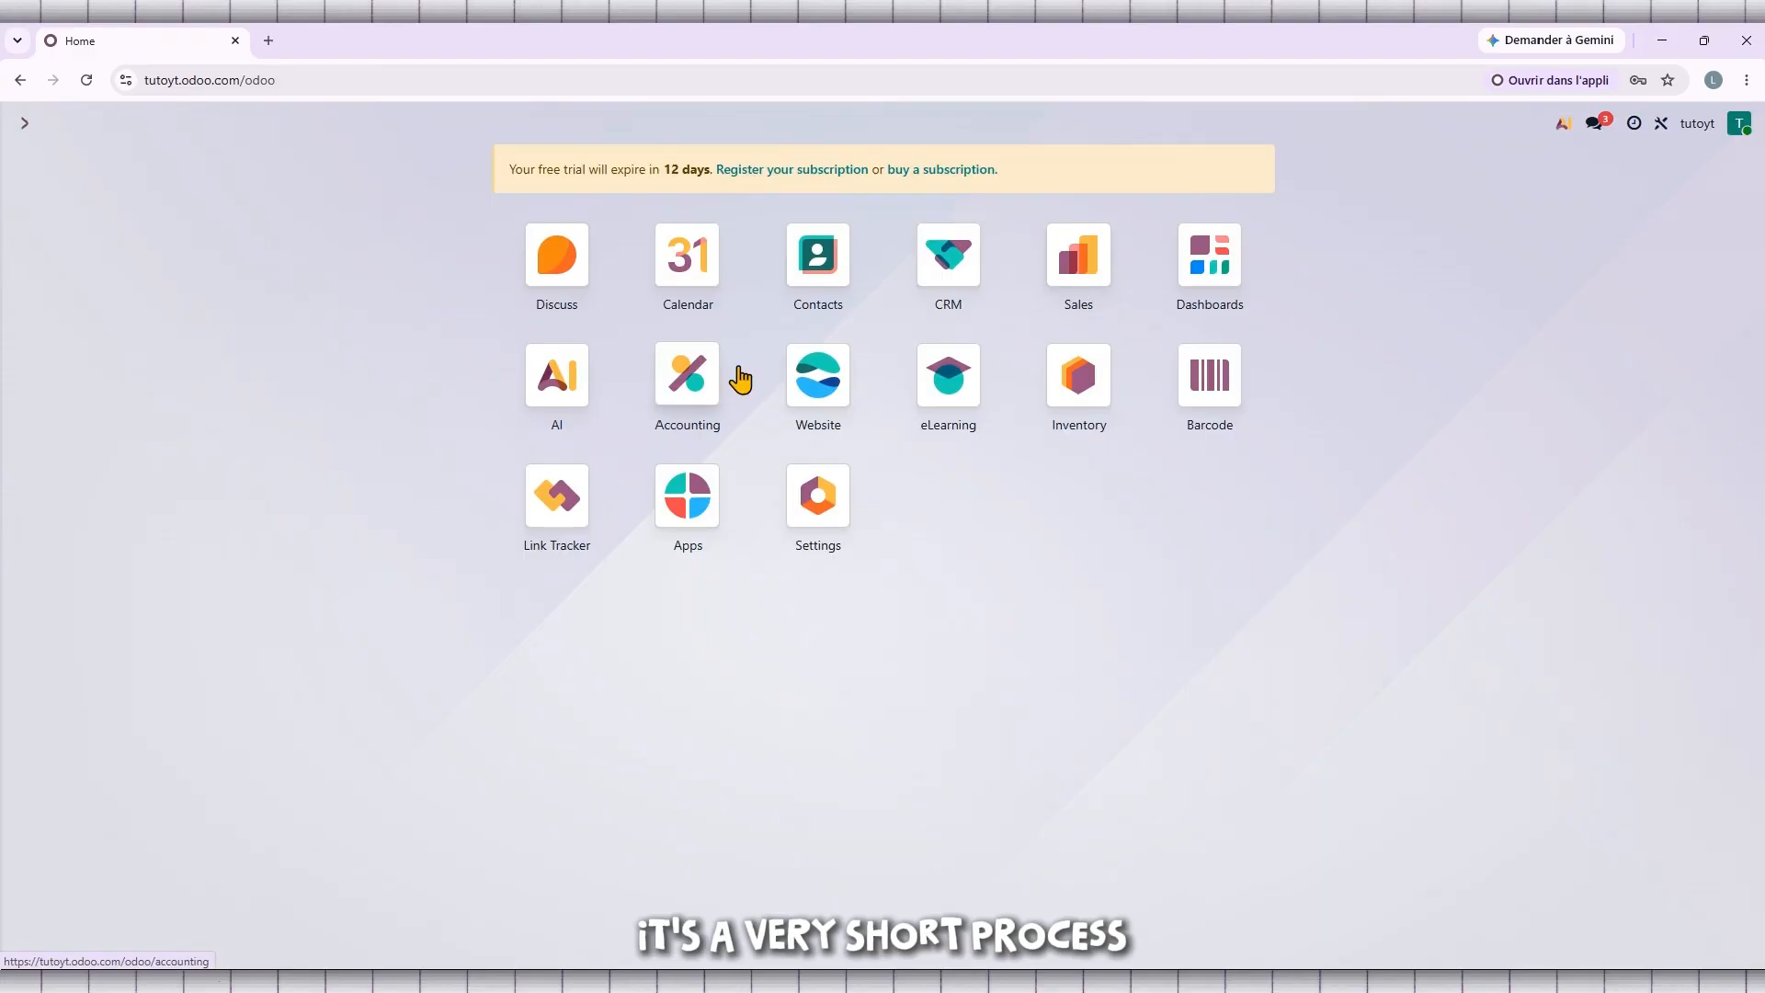
# Step: Reopen the Stripe provider under Sales payment providers and save it as Disabled and unpublished
pyautogui.click(1090, 244)
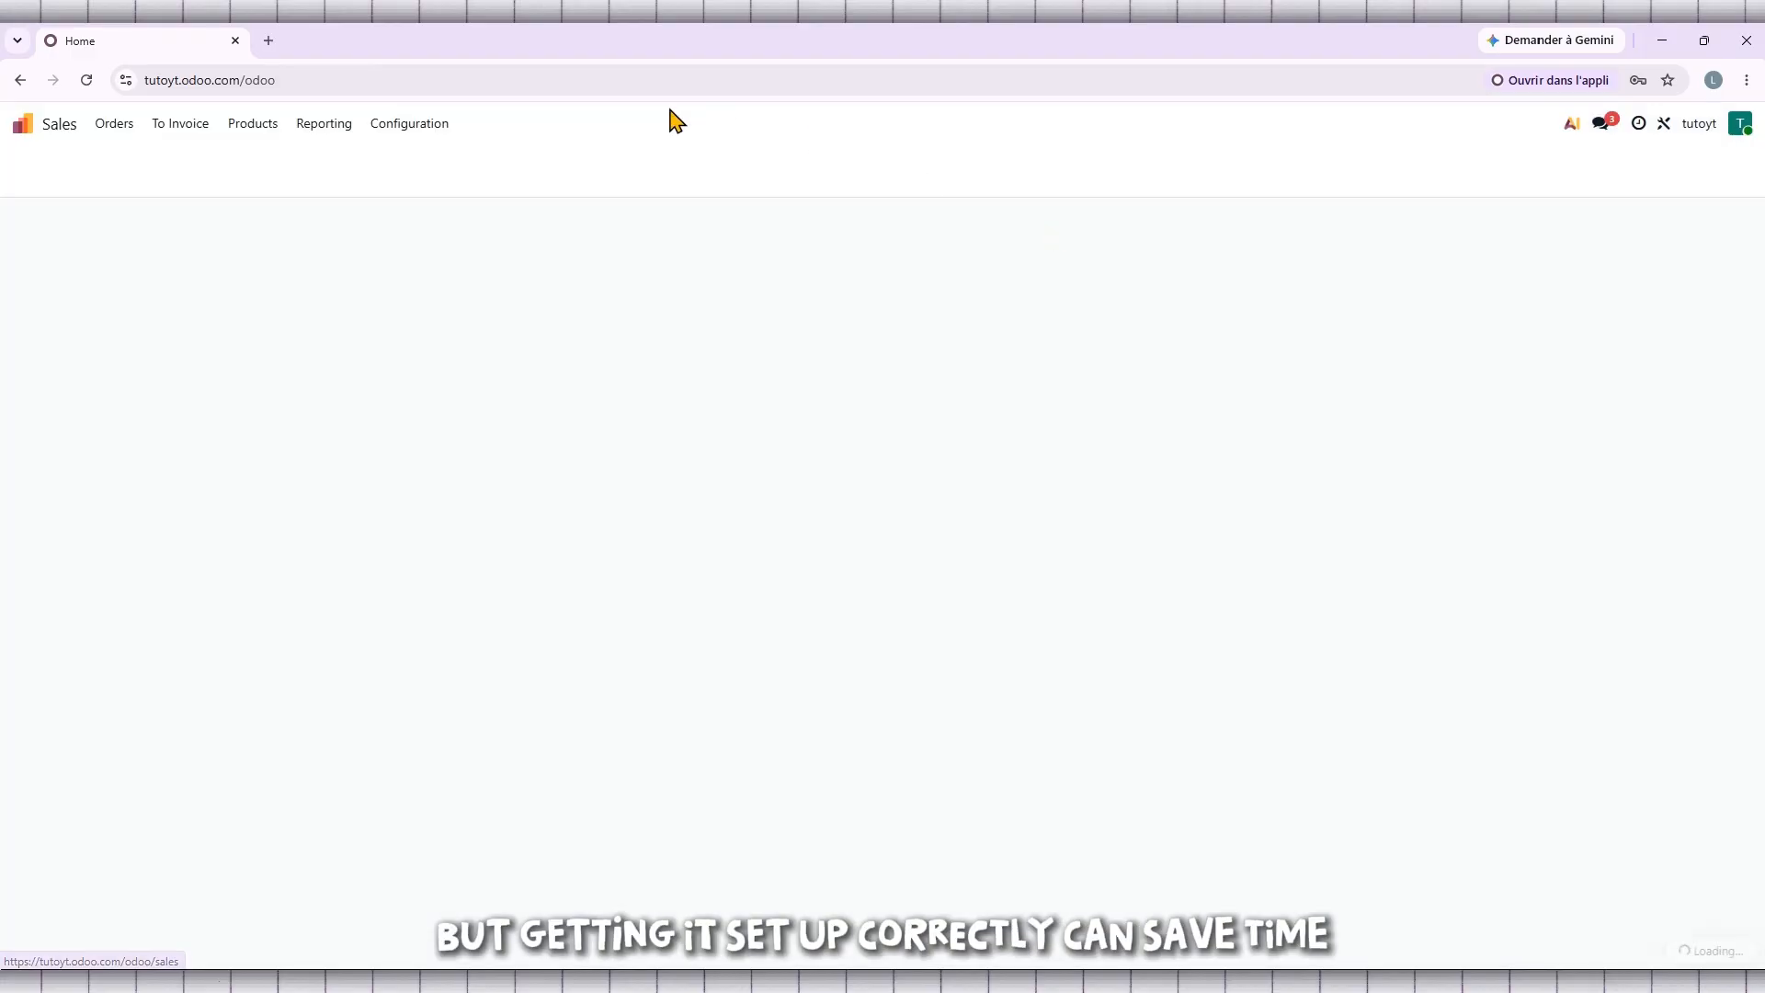
pyautogui.click(441, 133)
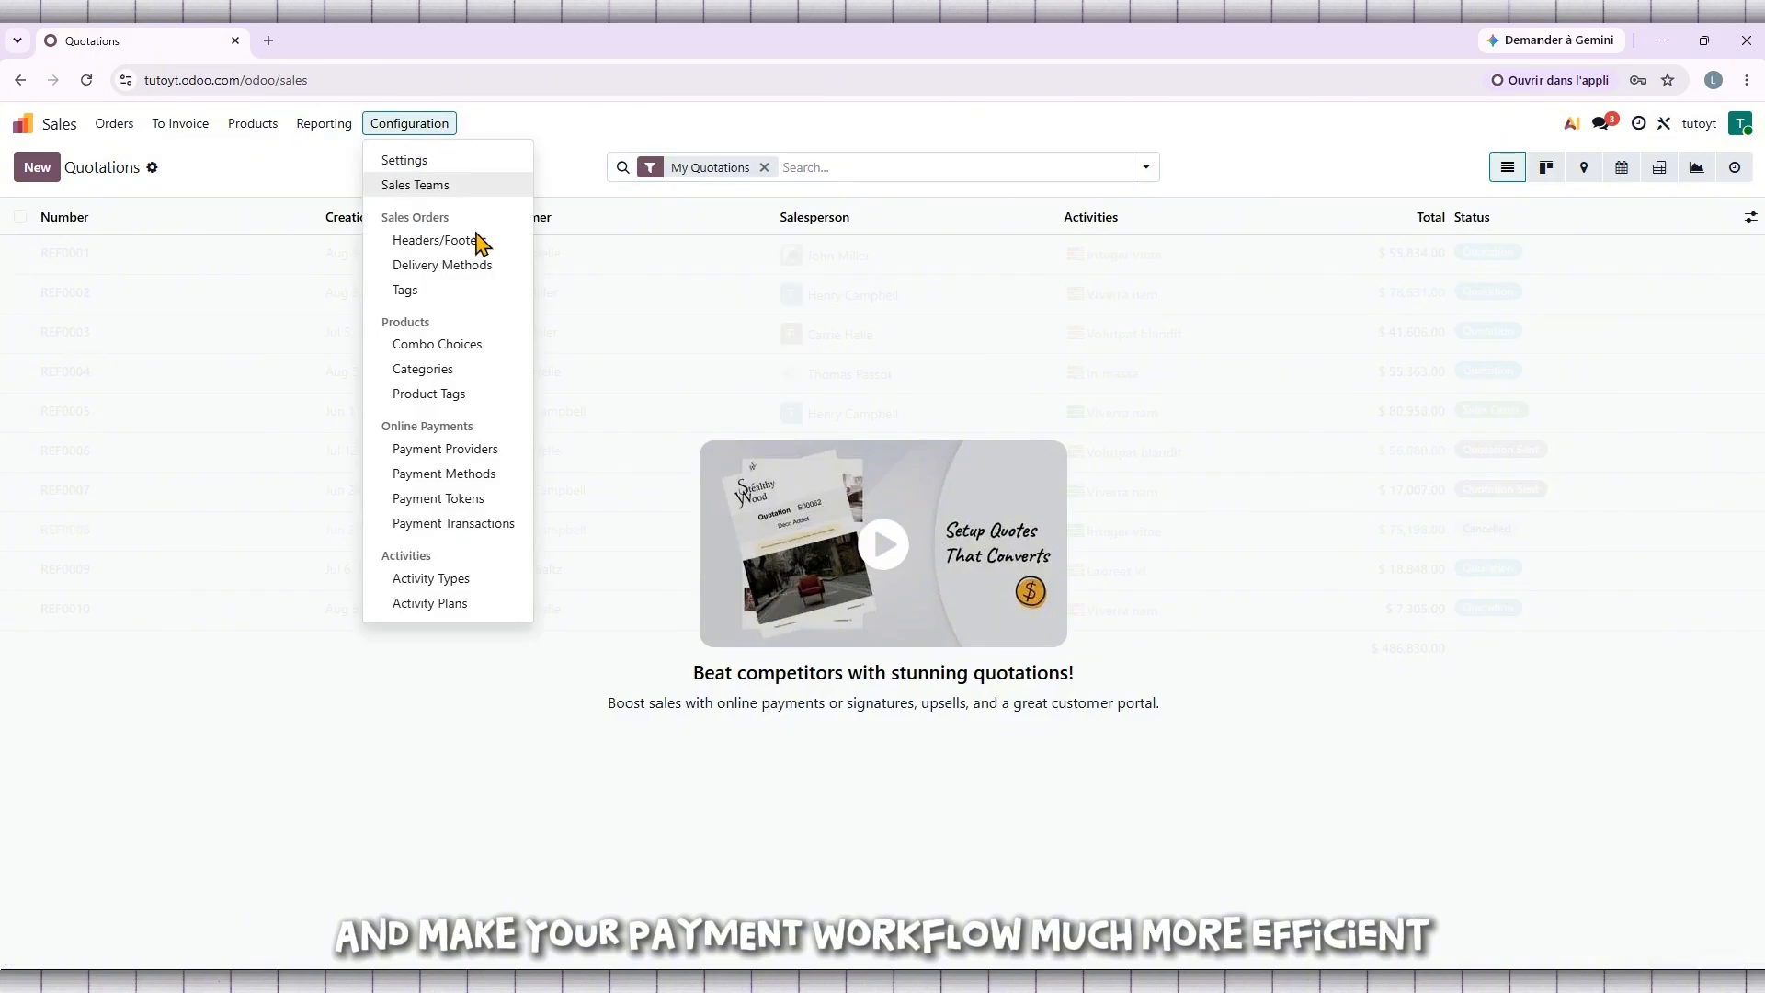
pyautogui.click(488, 453)
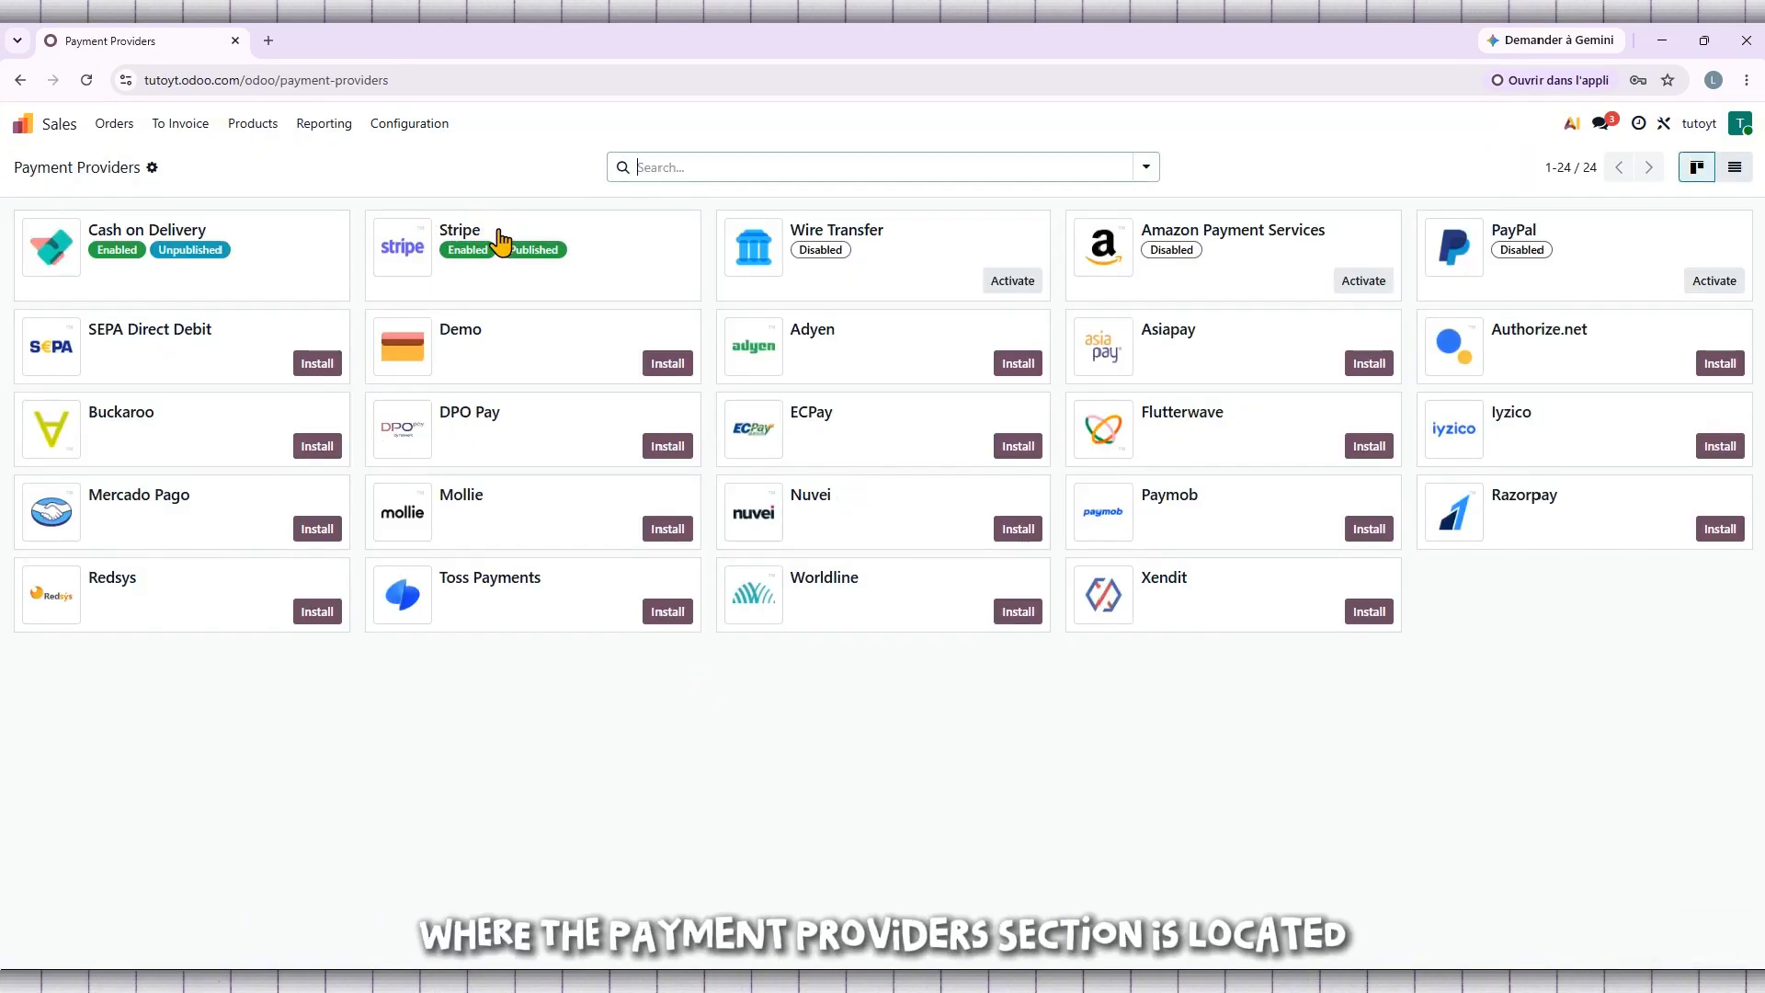
pyautogui.click(551, 290)
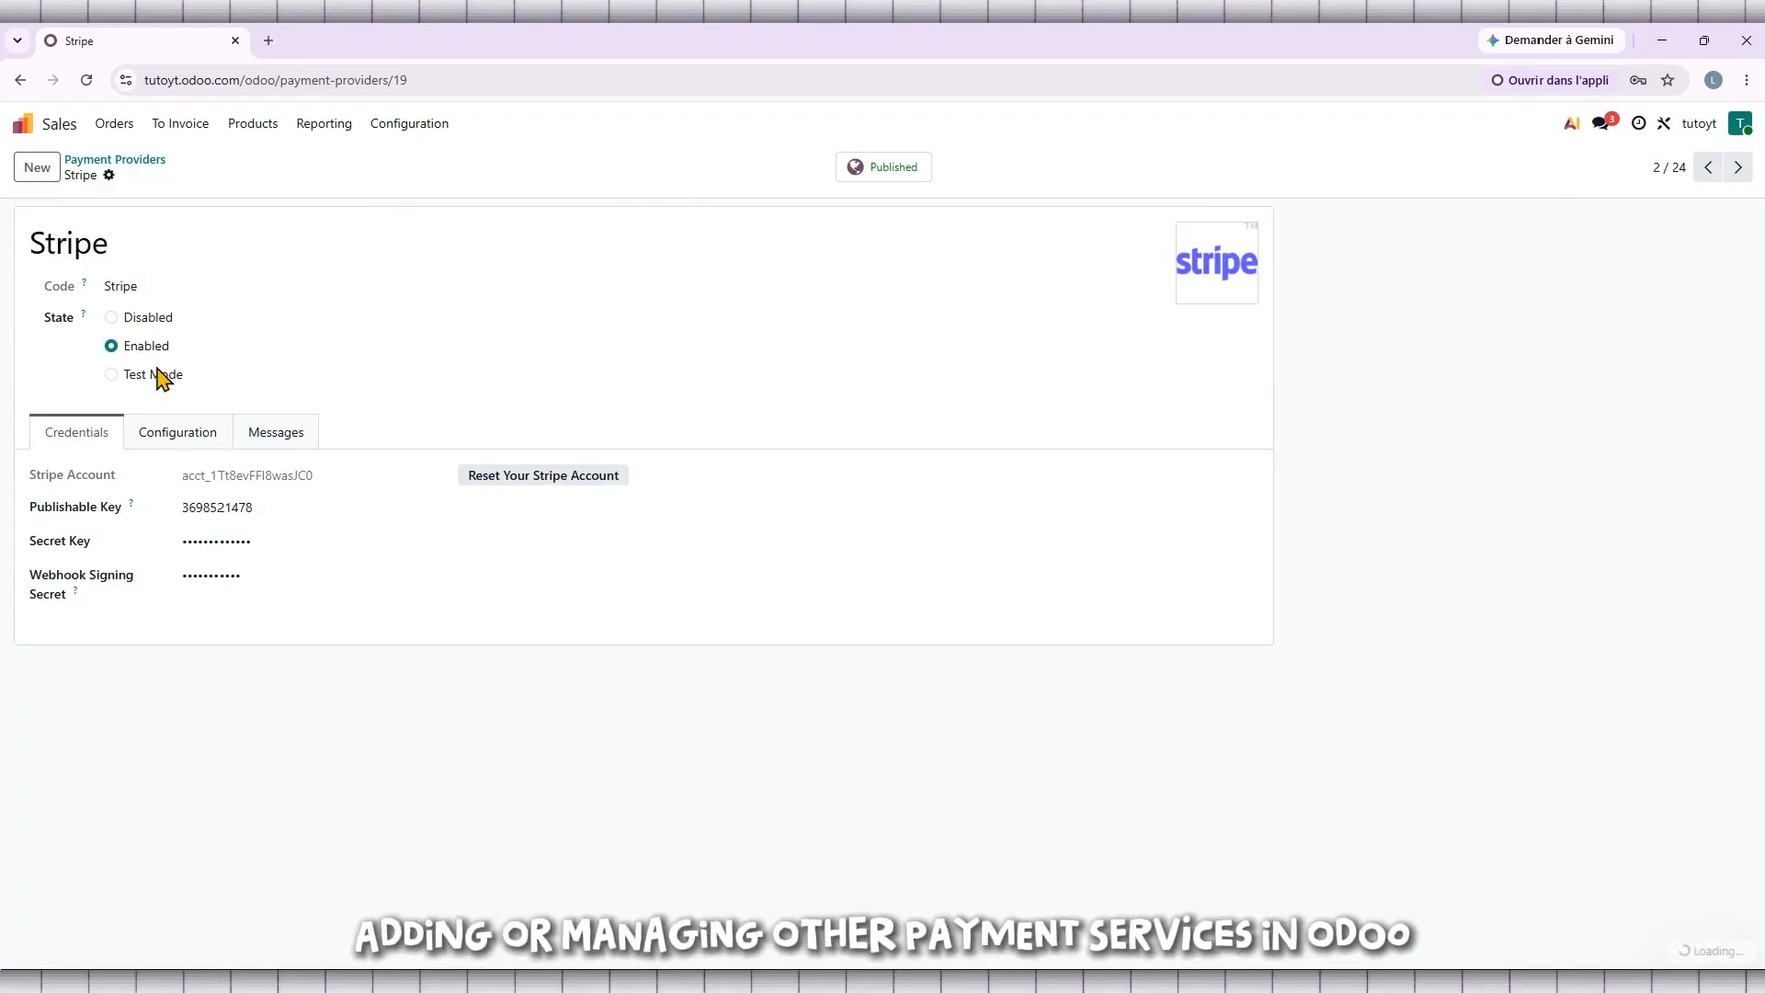
pyautogui.click(113, 318)
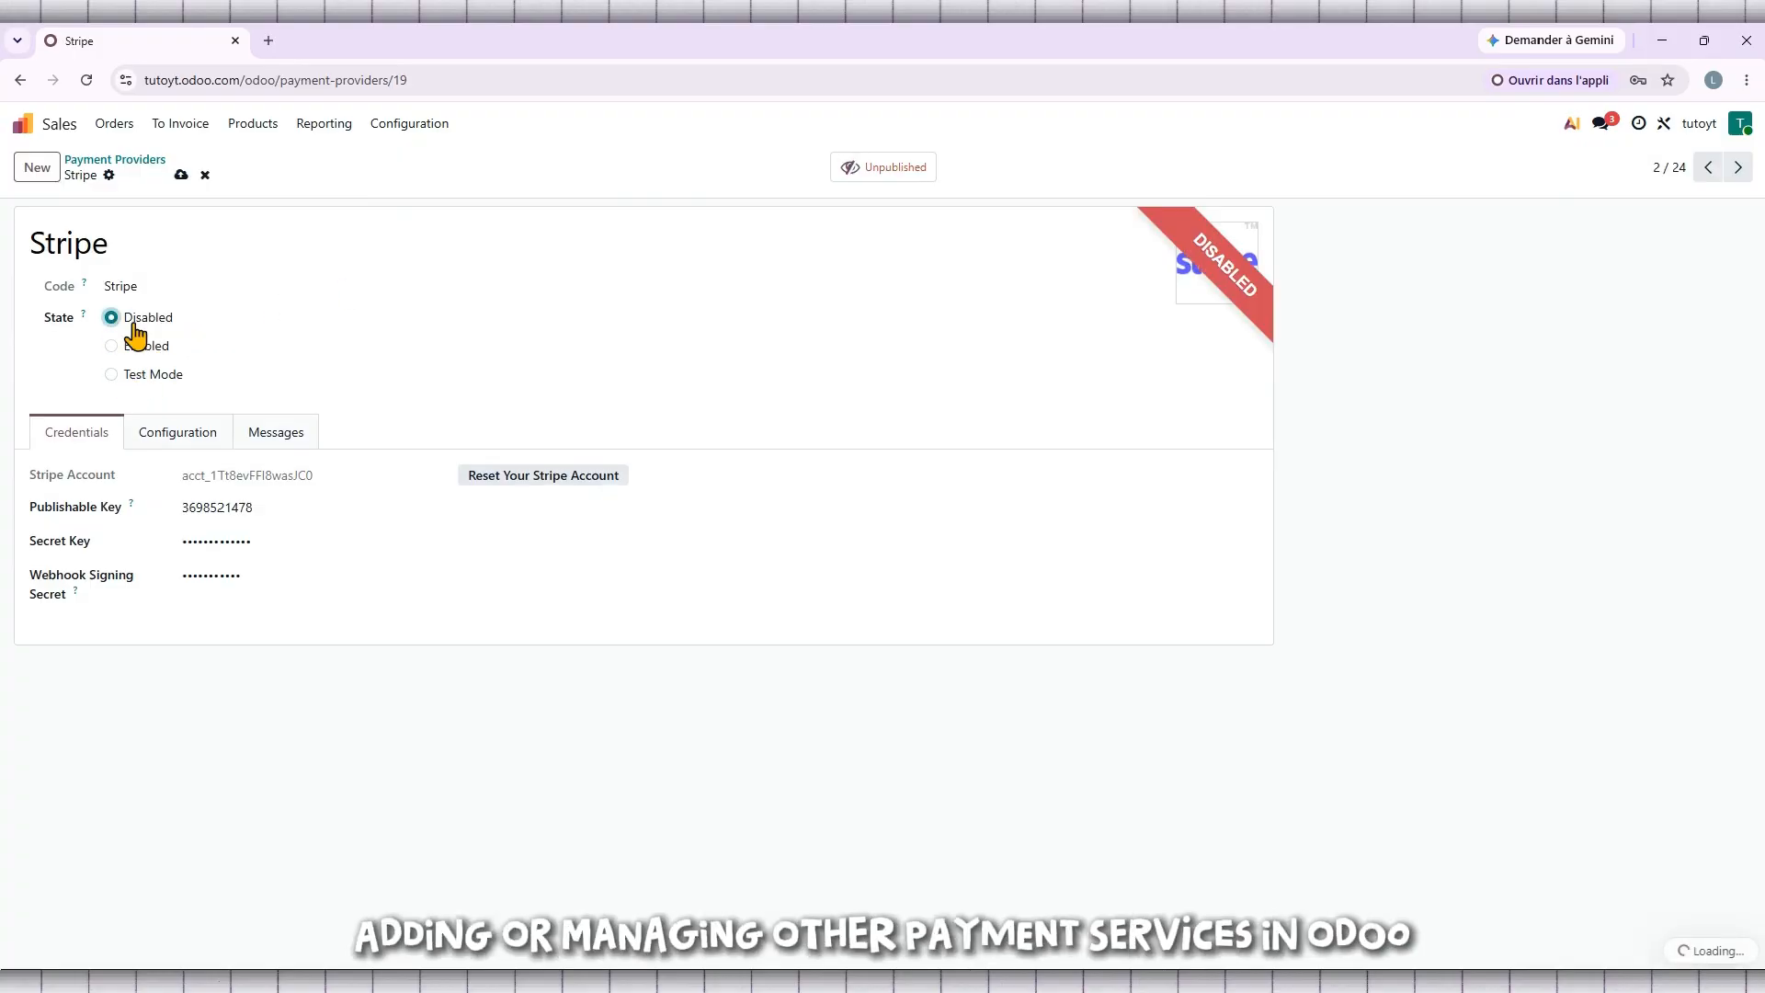
pyautogui.click(179, 175)
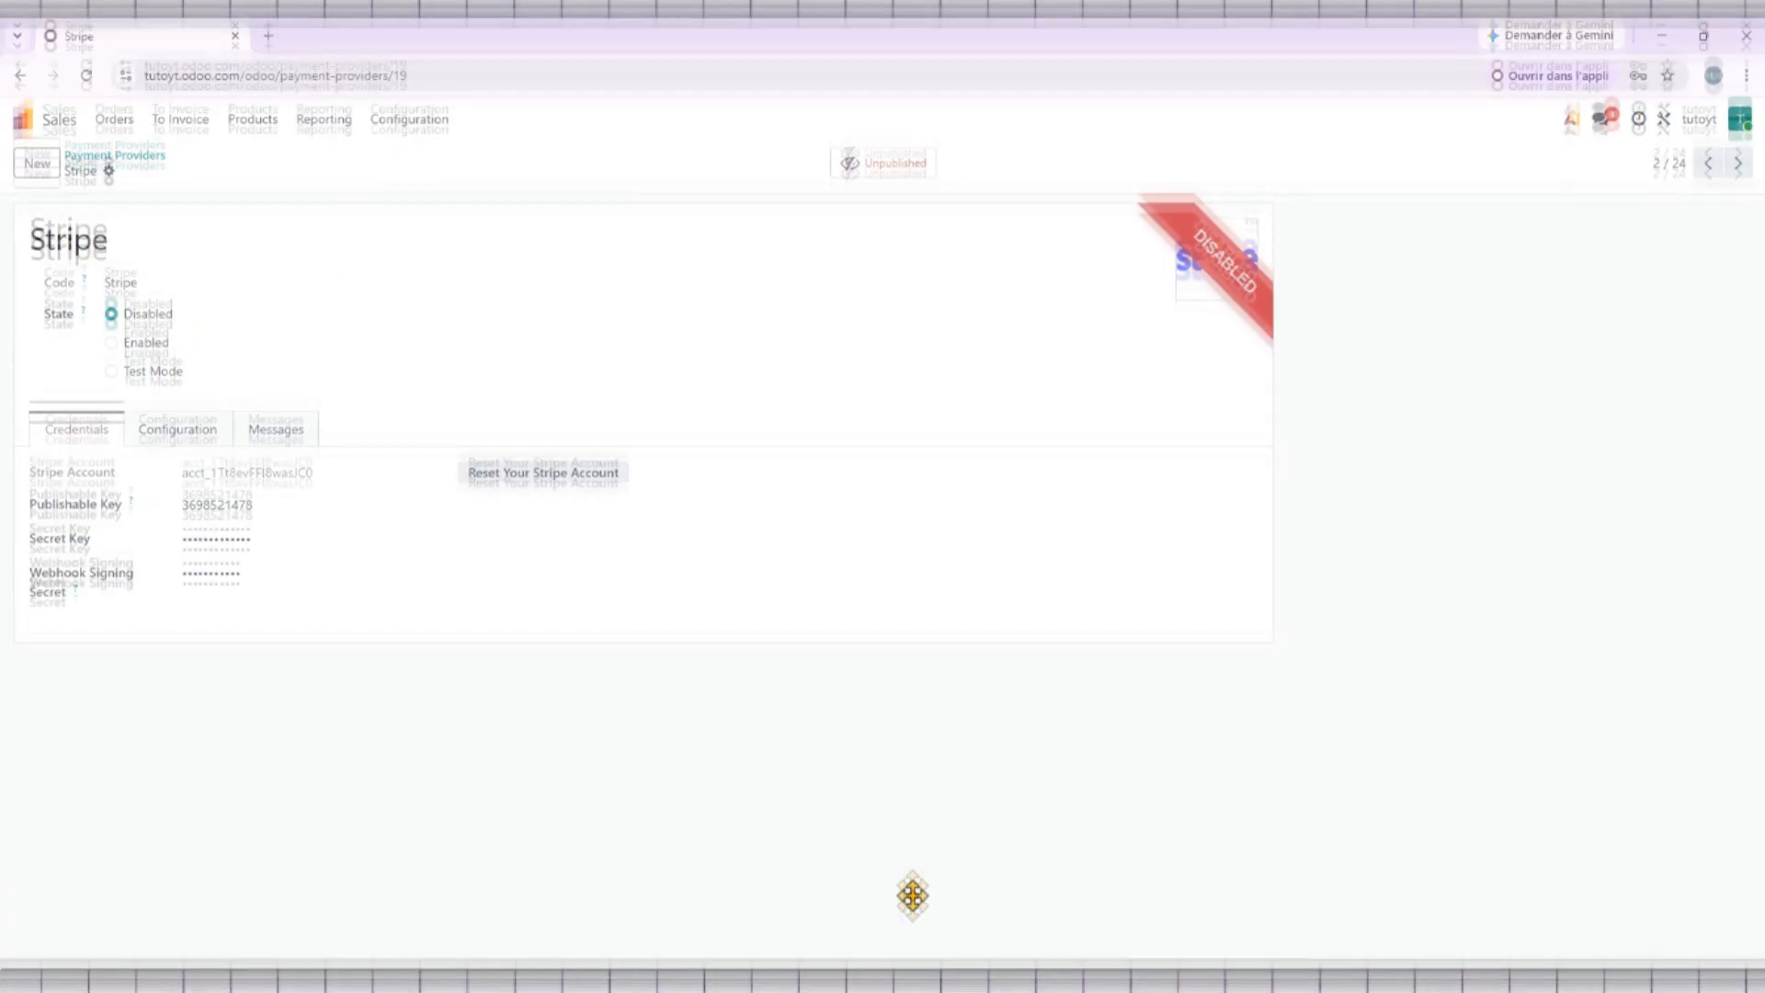